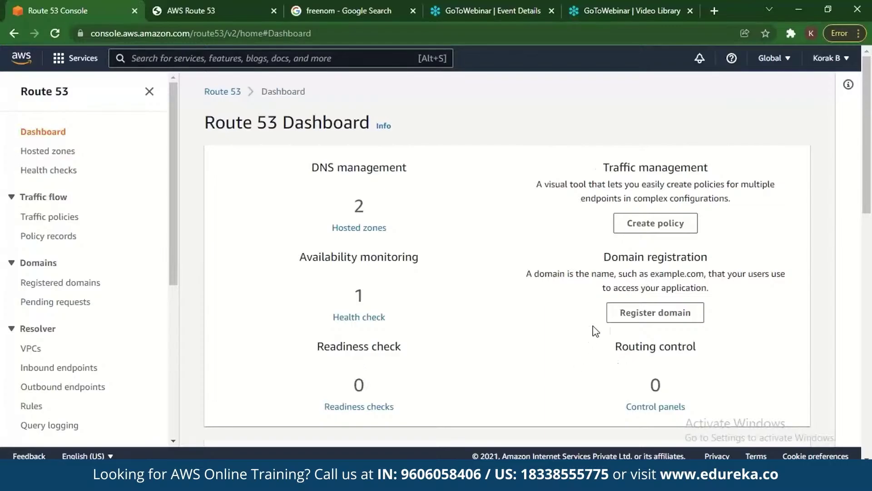
Step: Start a domain registration and check the availability of awsroute53tutorial with the .com extension
{"action": "left_click", "coordinate": [633, 324]}
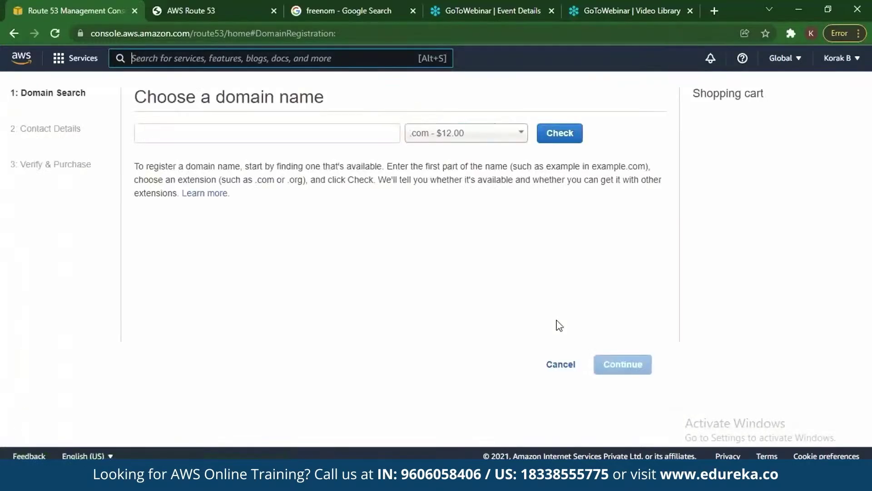
{"action": "left_click", "coordinate": [196, 132]}
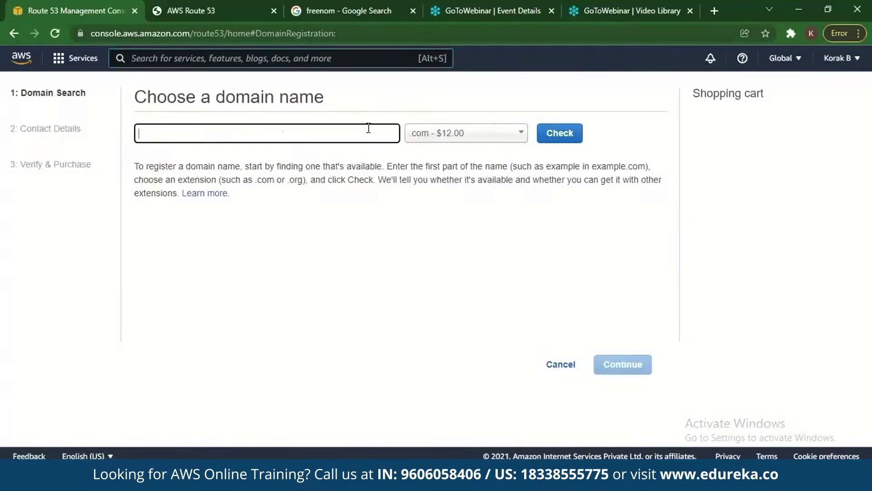
{"action": "left_click", "coordinate": [488, 145]}
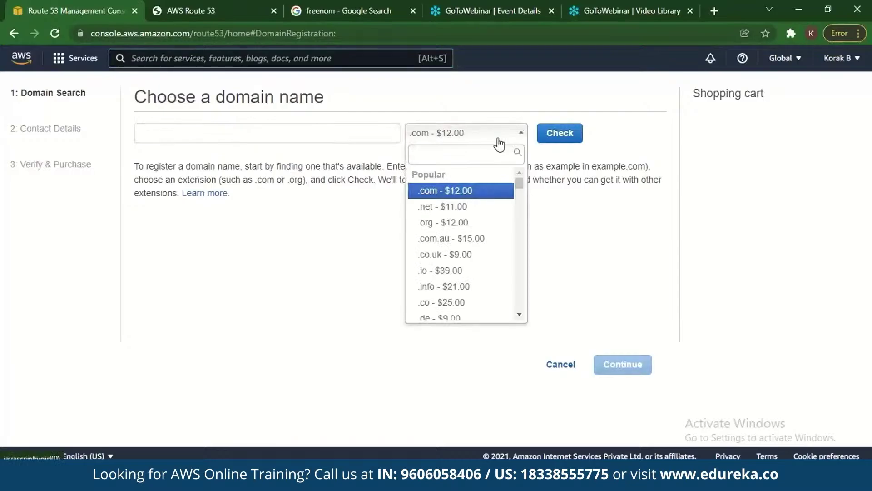
{"action": "left_click", "coordinate": [500, 144]}
{"action": "left_click", "coordinate": [337, 134]}
{"action": "type", "text": "a"}
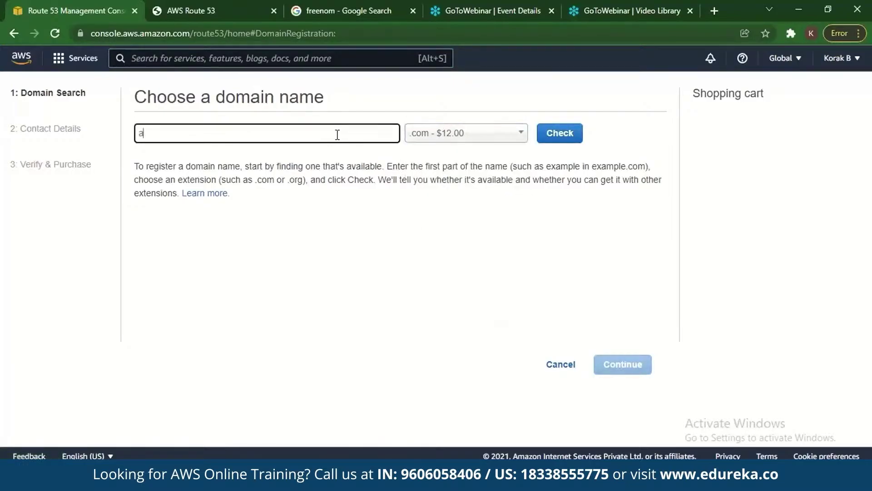
{"action": "type", "text": "wsroute53tutorial"}
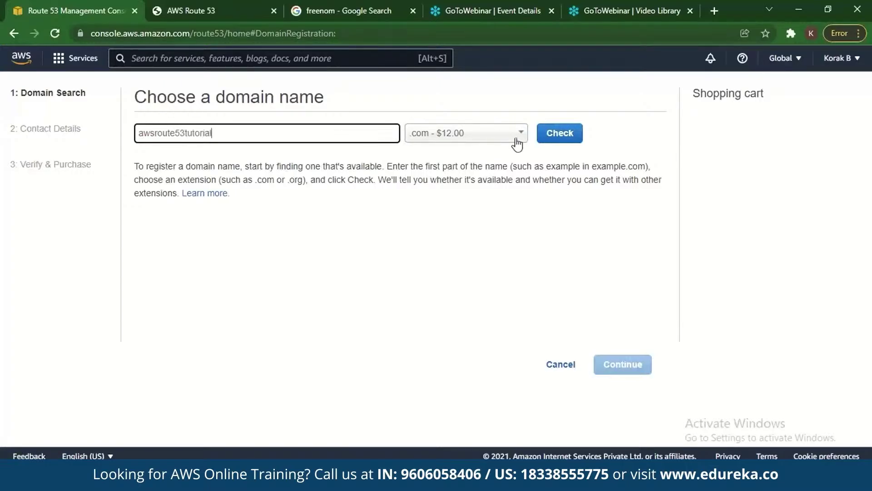
{"action": "left_click", "coordinate": [546, 139]}
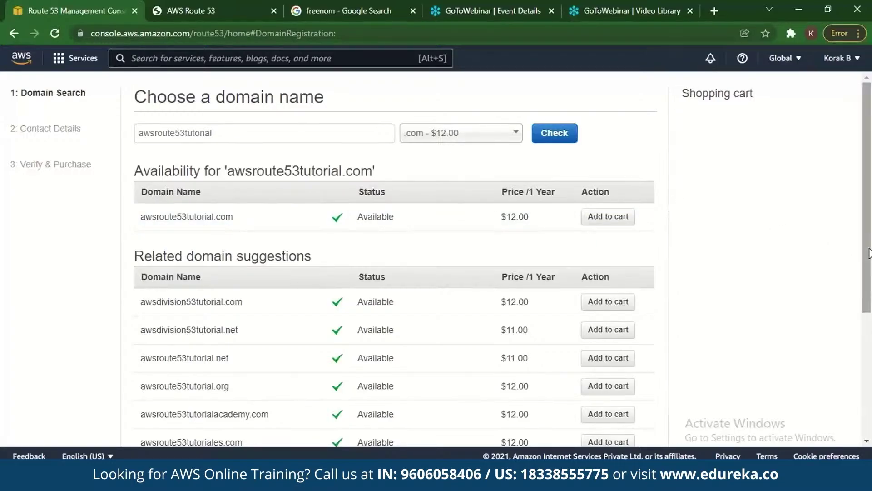
{"action": "mouse_move", "coordinate": [869, 254]}
{"action": "left_mouse_down"}
{"action": "mouse_move", "coordinate": [870, 293]}
{"action": "mouse_move", "coordinate": [870, 248]}
{"action": "left_mouse_up"}
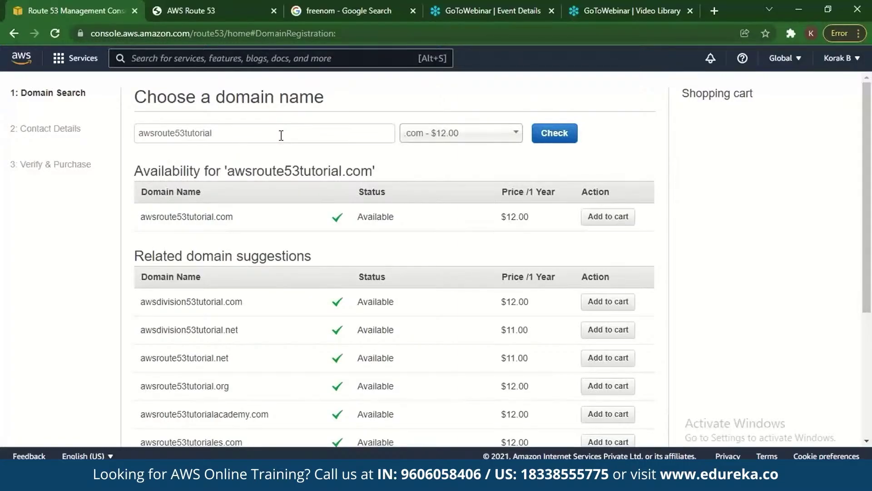
Step: Switch to the Freenom site, check the availability of awsroute53tutorial and review the offered domain extensions
{"action": "key", "text": "ctrl+3"}
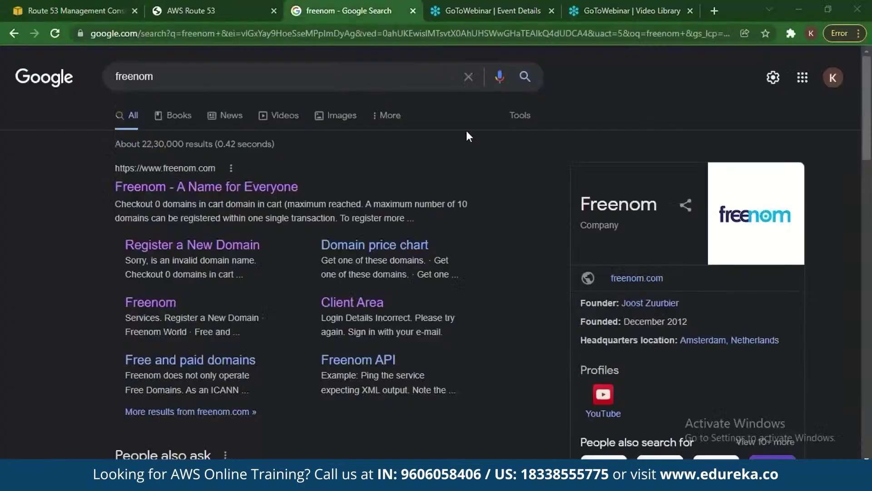
{"action": "left_click", "coordinate": [227, 186]}
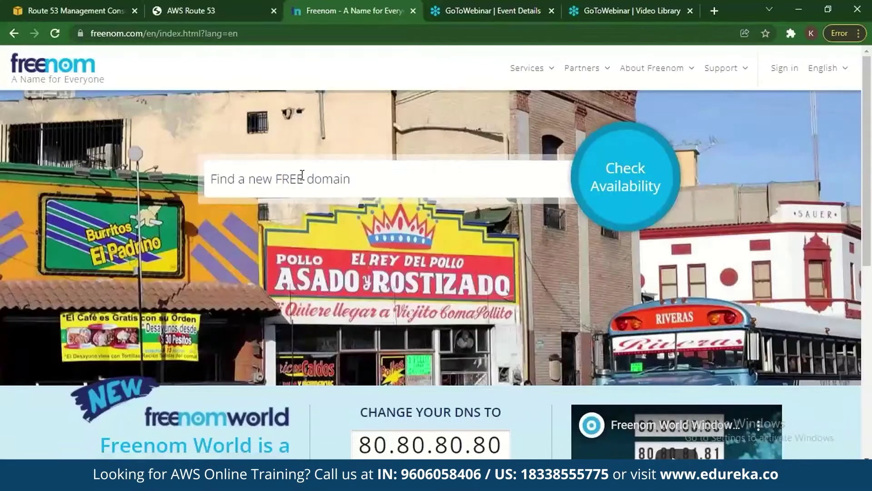
{"action": "left_click", "coordinate": [302, 175]}
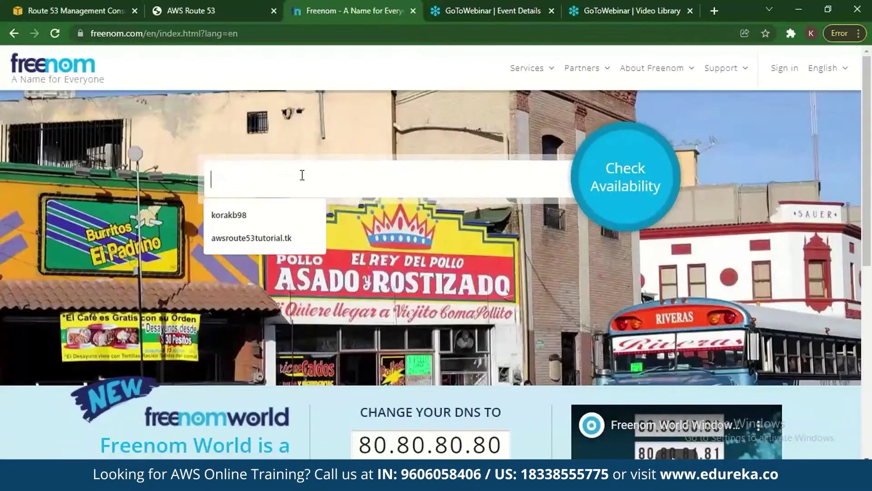
{"action": "left_click", "coordinate": [284, 238]}
{"action": "key", "text": "BackSpace"}
{"action": "key", "text": "BackSpace"}
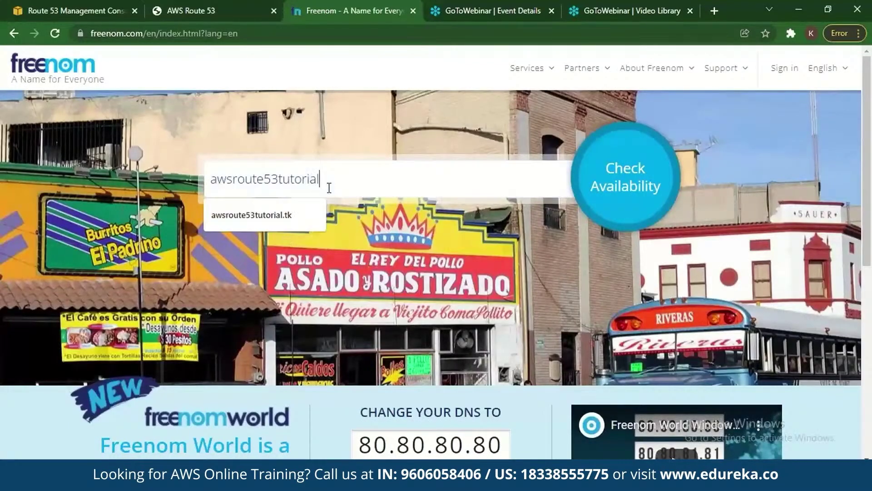
{"action": "left_click", "coordinate": [621, 170]}
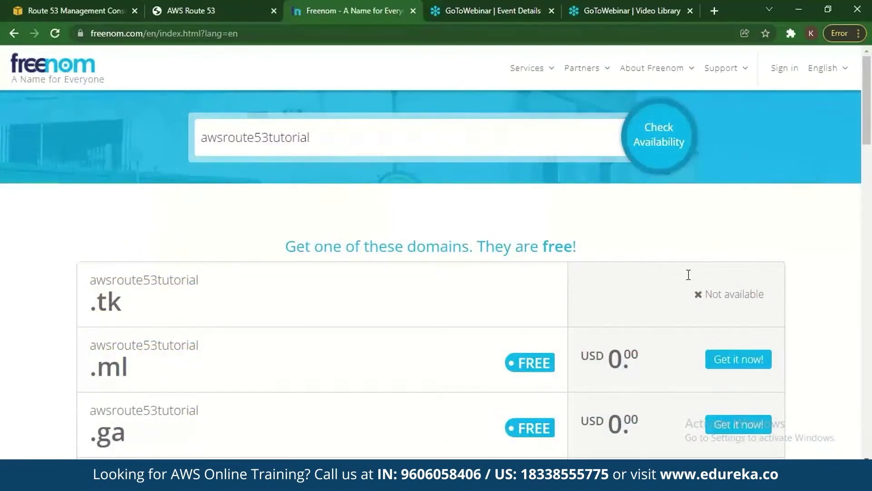
{"action": "left_click", "coordinate": [868, 286]}
{"action": "left_click", "coordinate": [869, 286]}
{"action": "left_click_drag", "start_coordinate": [869, 285], "coordinate": [861, 129]}
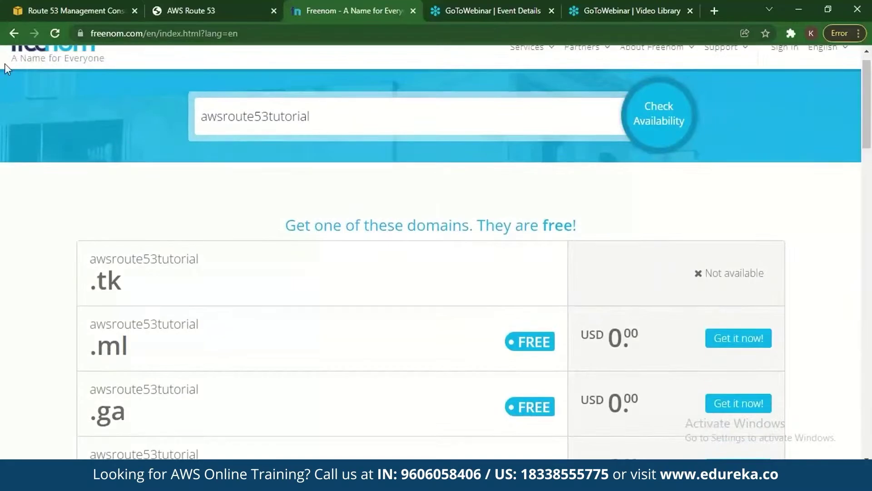
Step: Sign in to the Freenom client area with the saved account credentials and open the list of registered domains
{"action": "left_click", "coordinate": [13, 34]}
{"action": "left_click", "coordinate": [240, 188]}
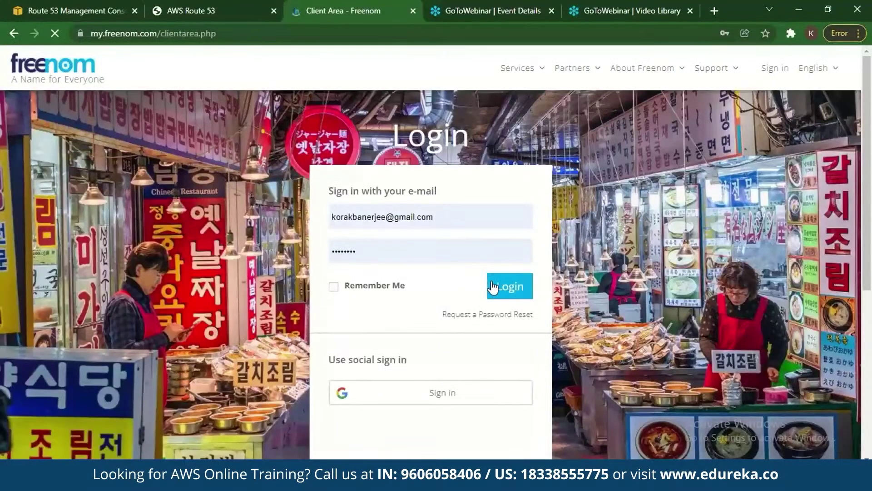
{"action": "left_click", "coordinate": [493, 287]}
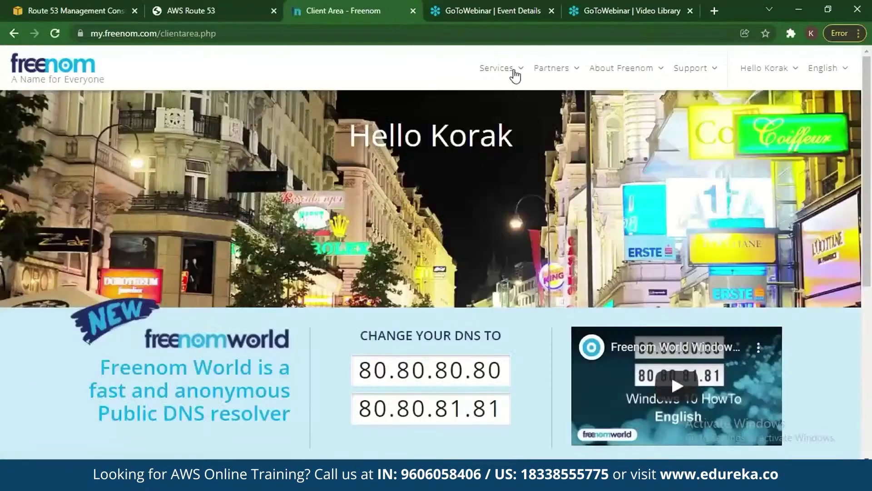
{"action": "left_click", "coordinate": [514, 74]}
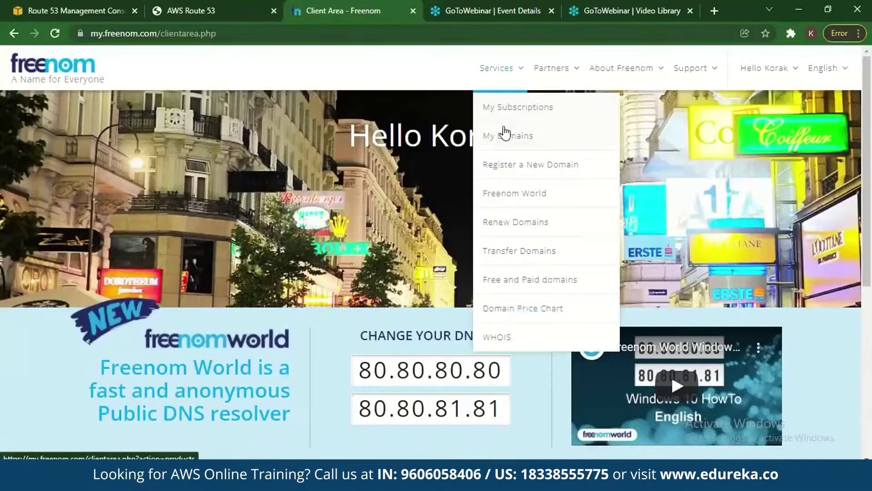
{"action": "left_click", "coordinate": [505, 140]}
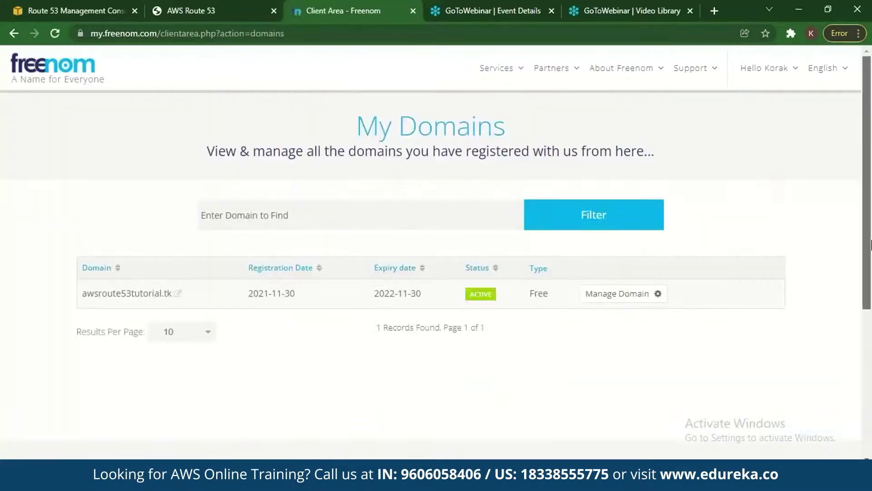
{"action": "scroll", "coordinate": [871, 263], "scroll_direction": "down", "scroll_amount": 1}
{"action": "scroll", "coordinate": [871, 262], "scroll_direction": "down", "scroll_amount": 1}
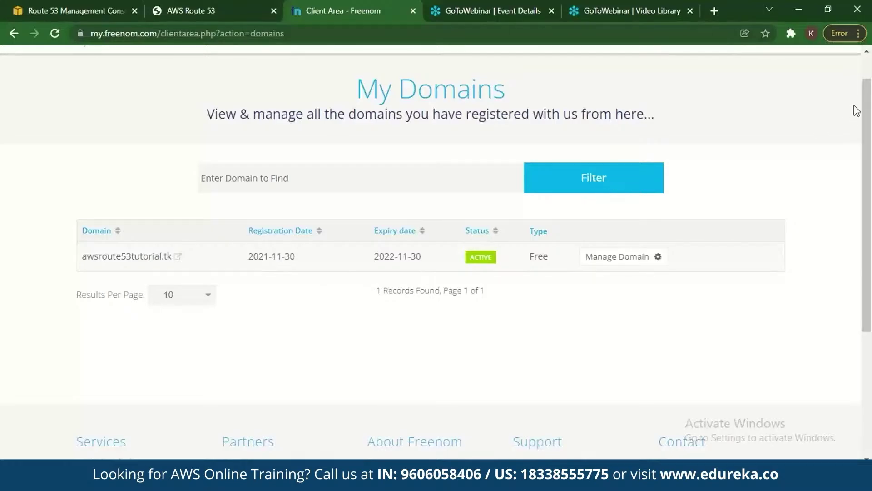
Step: Switch to Route 53, review the routing policies and record types for a new awsroute53tutorial.tk record, and return to the record list
{"action": "key", "text": "ctrl+1"}
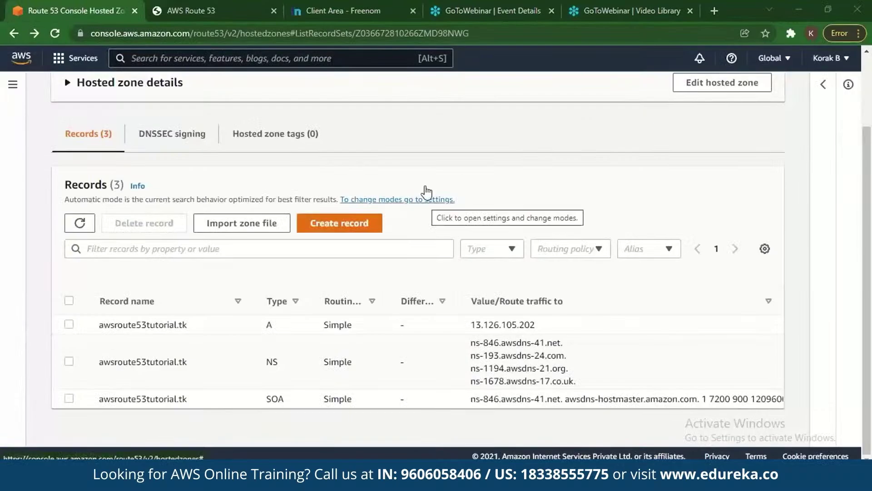
{"action": "left_click", "coordinate": [345, 224]}
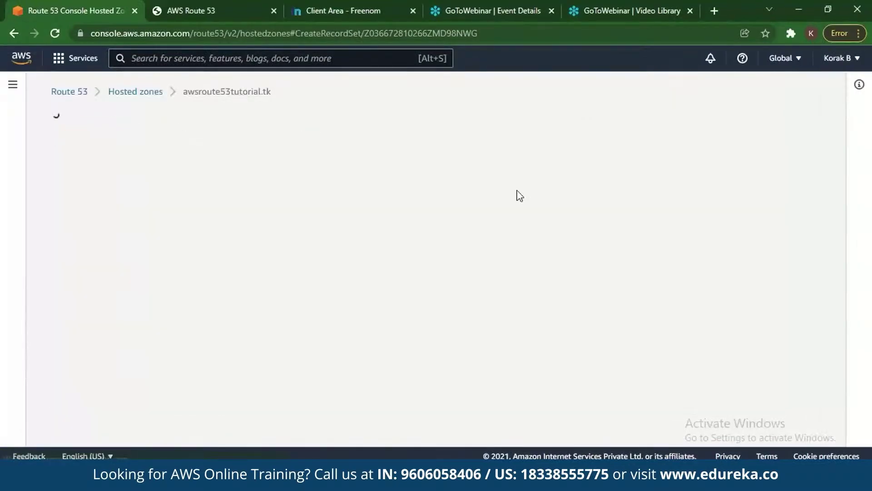
{"action": "scroll", "coordinate": [868, 254], "scroll_direction": "down", "scroll_amount": 1}
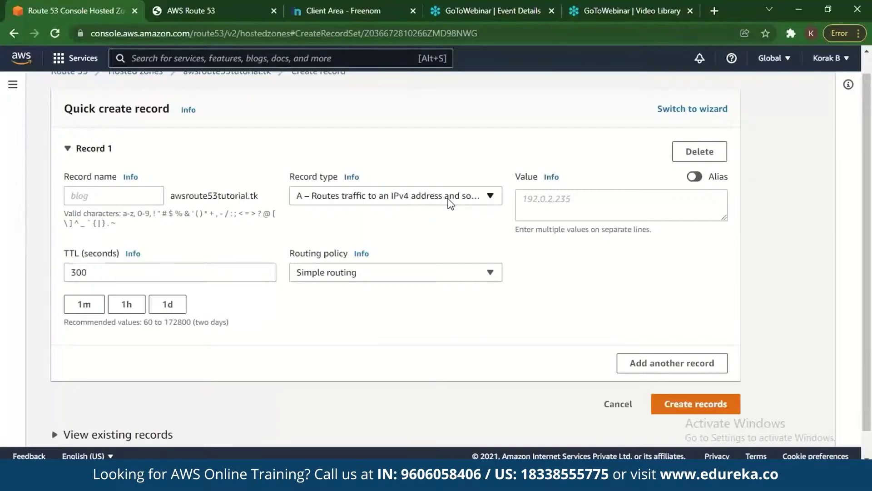
{"action": "left_click", "coordinate": [392, 282]}
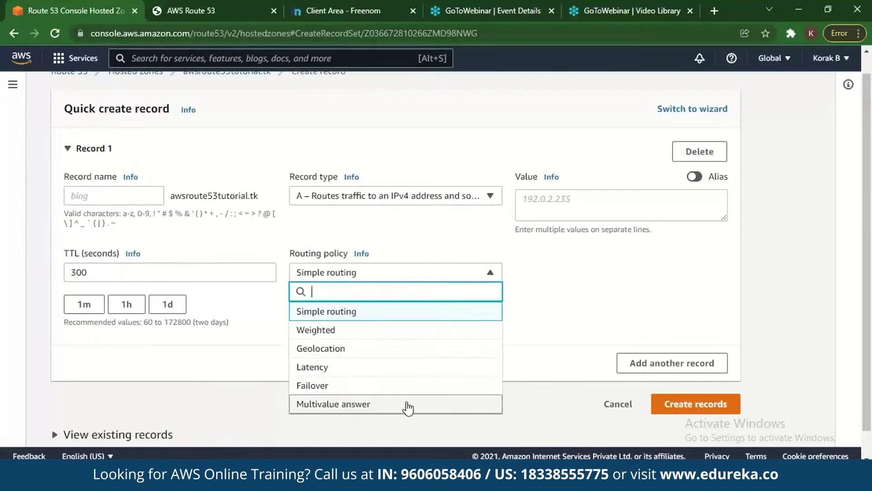
{"action": "left_click", "coordinate": [593, 333]}
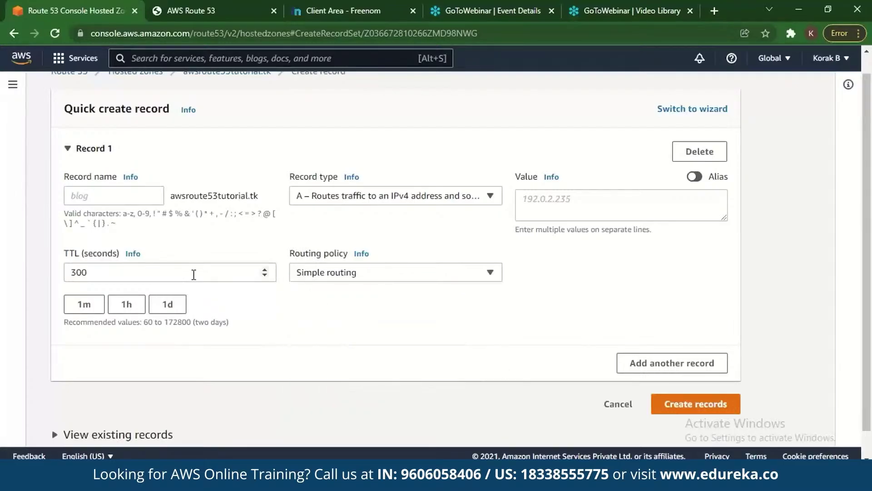
{"action": "left_click", "coordinate": [458, 201]}
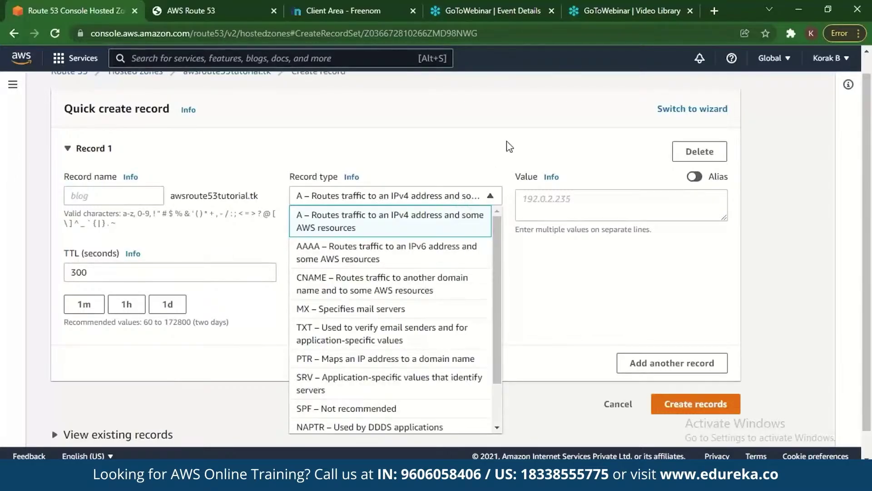
{"action": "left_click", "coordinate": [491, 144]}
{"action": "left_click", "coordinate": [490, 144]}
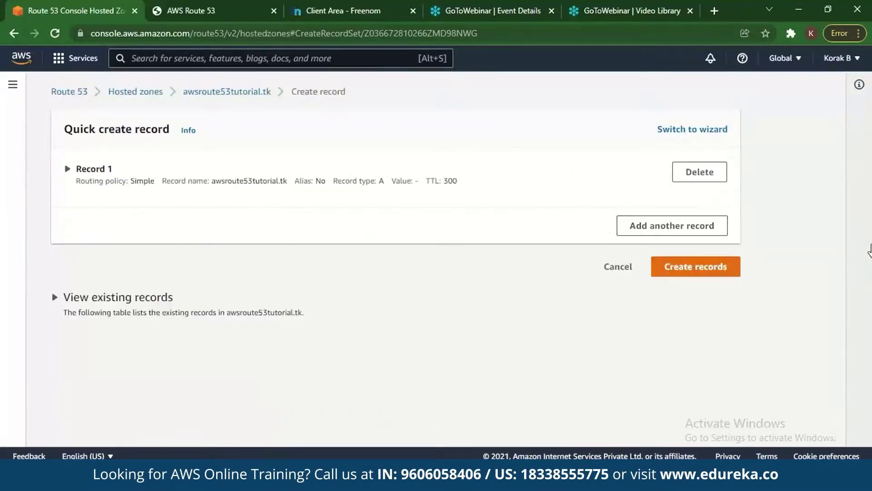
{"action": "left_click", "coordinate": [189, 130]}
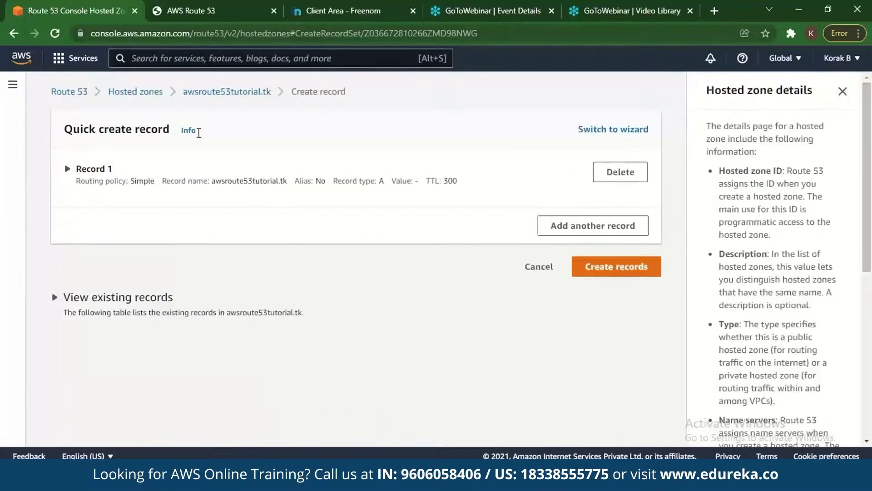
{"action": "left_click", "coordinate": [843, 92]}
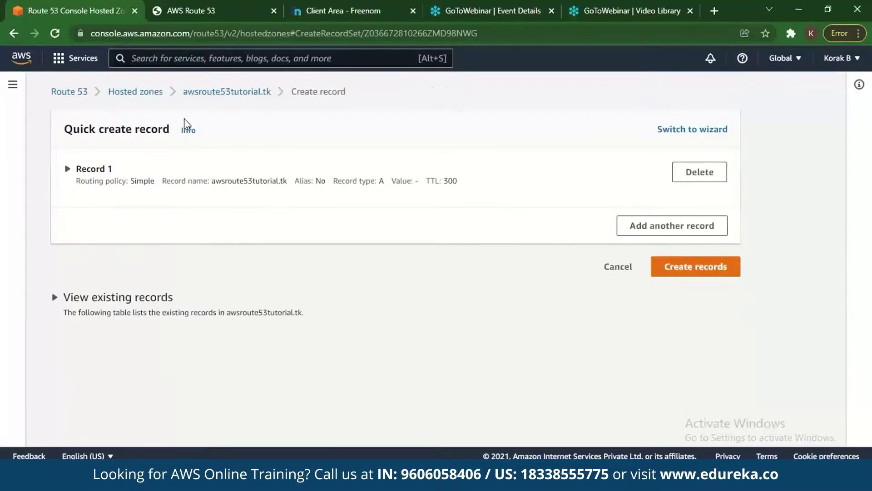
{"action": "left_click", "coordinate": [9, 39]}
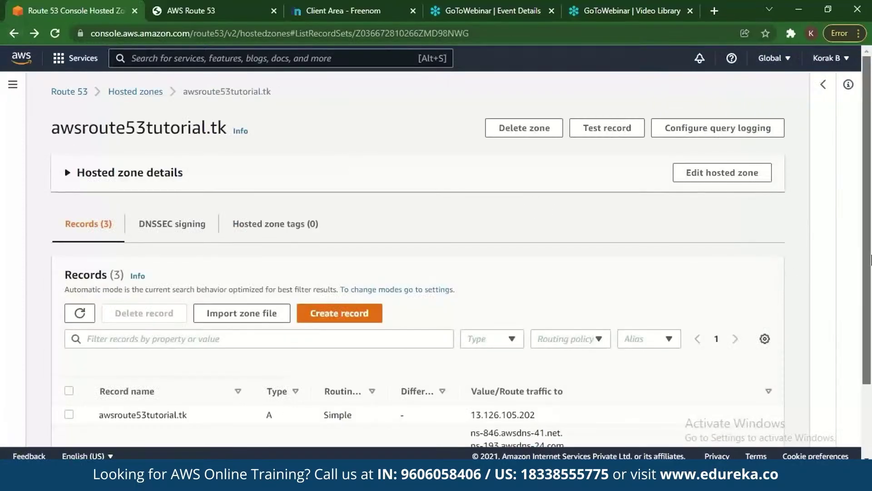
Step: Examine the A record's IP address and copy the four name server values of the awsroute53tutorial.tk NS record
{"action": "scroll", "coordinate": [557, 323], "scroll_direction": "down", "scroll_amount": 2}
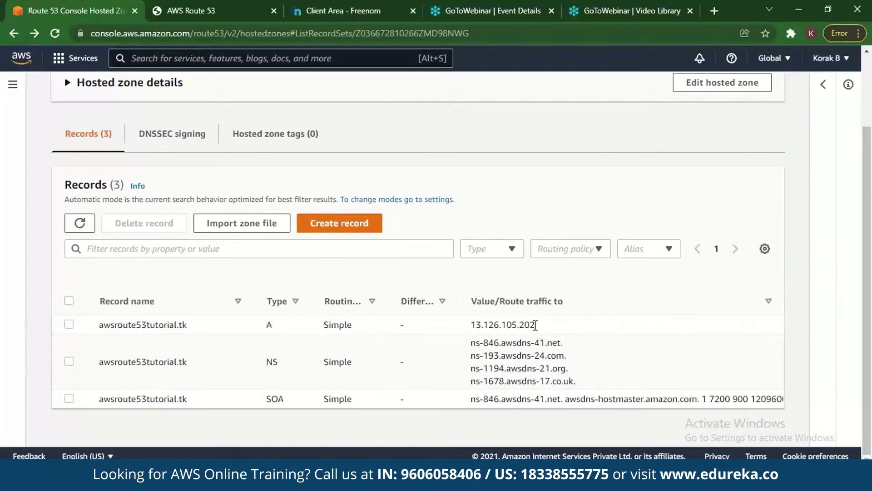
{"action": "left_click_drag", "start_coordinate": [536, 325], "coordinate": [466, 330]}
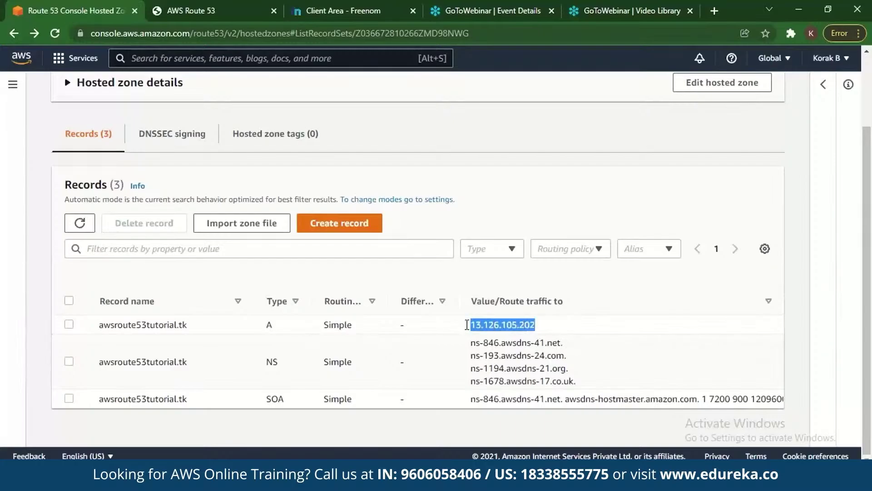
{"action": "left_click", "coordinate": [656, 349]}
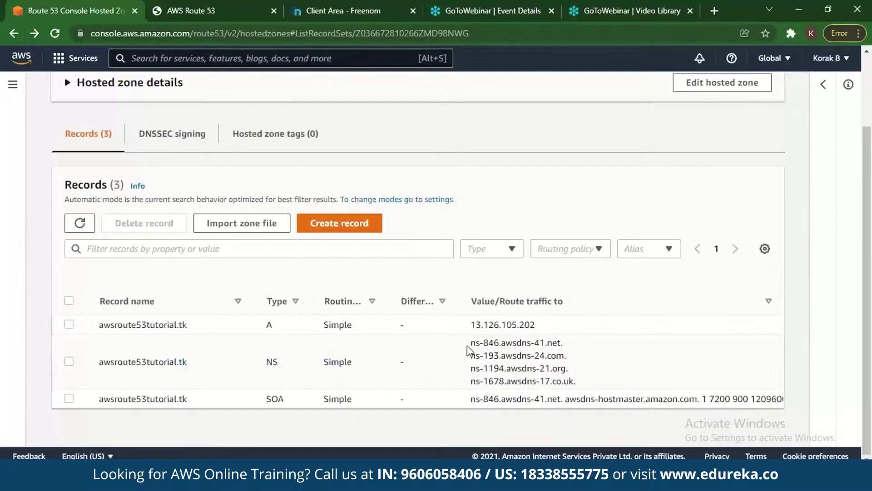
{"action": "left_click_drag", "start_coordinate": [470, 342], "coordinate": [575, 389]}
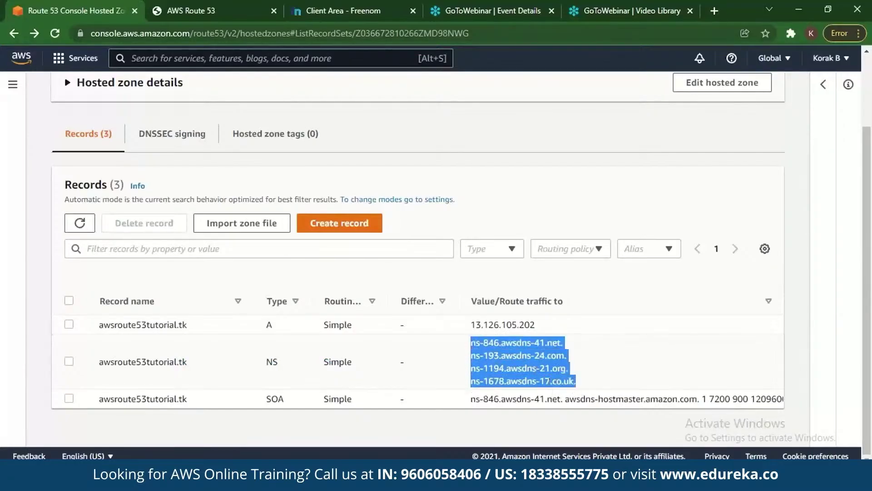
{"action": "right_click", "coordinate": [549, 383]}
{"action": "left_click", "coordinate": [565, 313]}
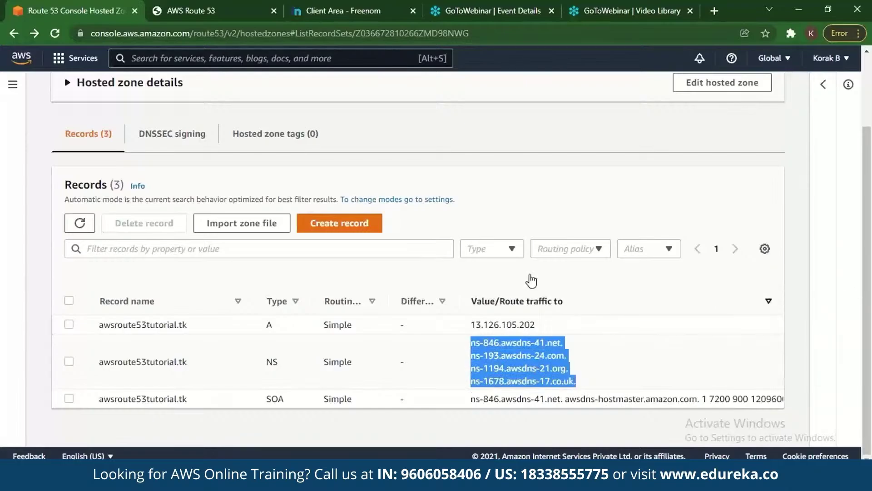
Step: Open the nameserver settings of awsroute53tutorial.tk in Freenom and compare the custom nameservers with the Route 53 NS record
{"action": "left_click", "coordinate": [309, 9]}
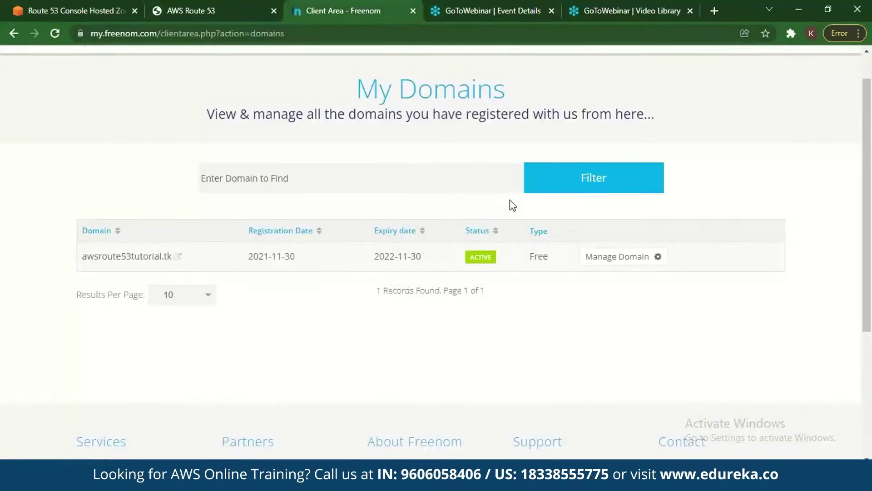
{"action": "left_click", "coordinate": [602, 260]}
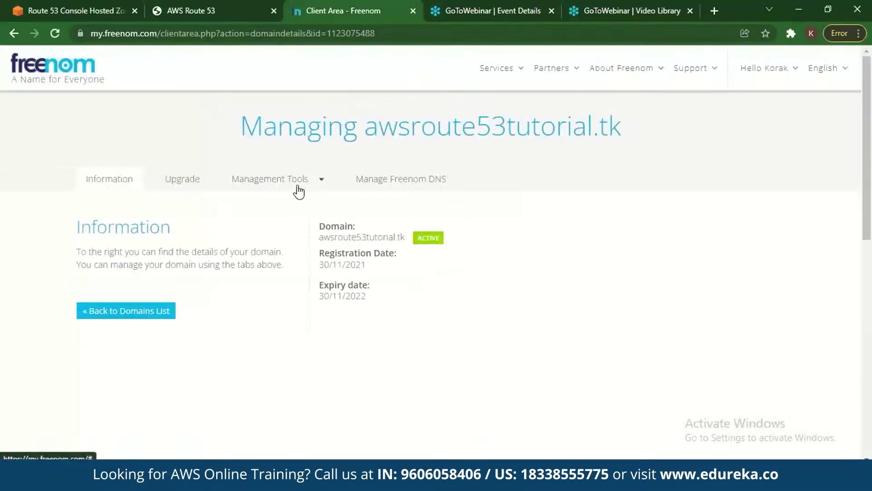
{"action": "left_click", "coordinate": [389, 184]}
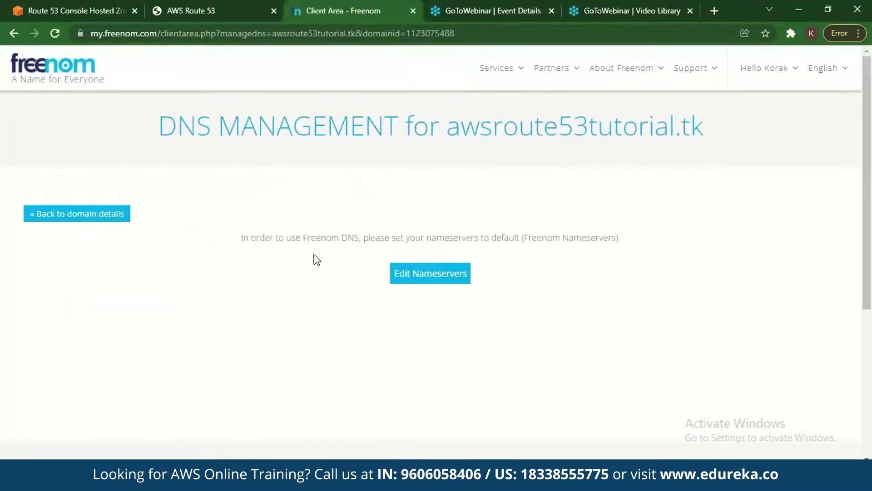
{"action": "left_click", "coordinate": [407, 274]}
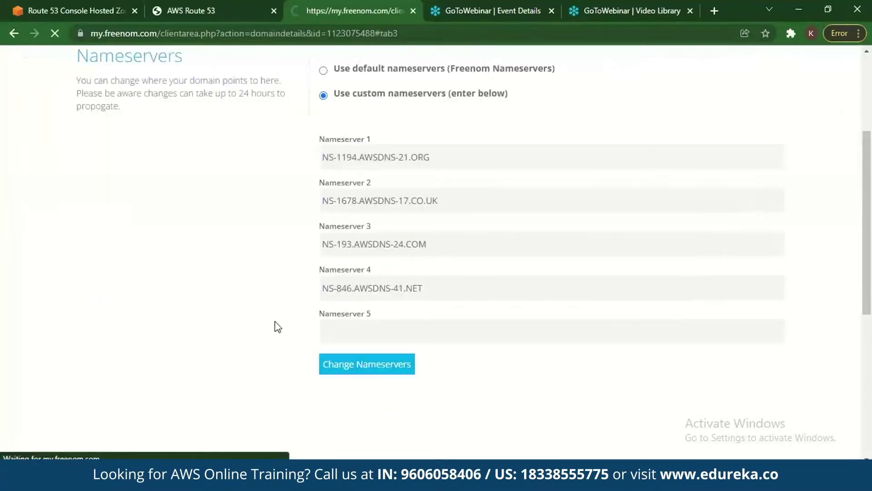
{"action": "left_click_drag", "start_coordinate": [867, 303], "coordinate": [866, 247]}
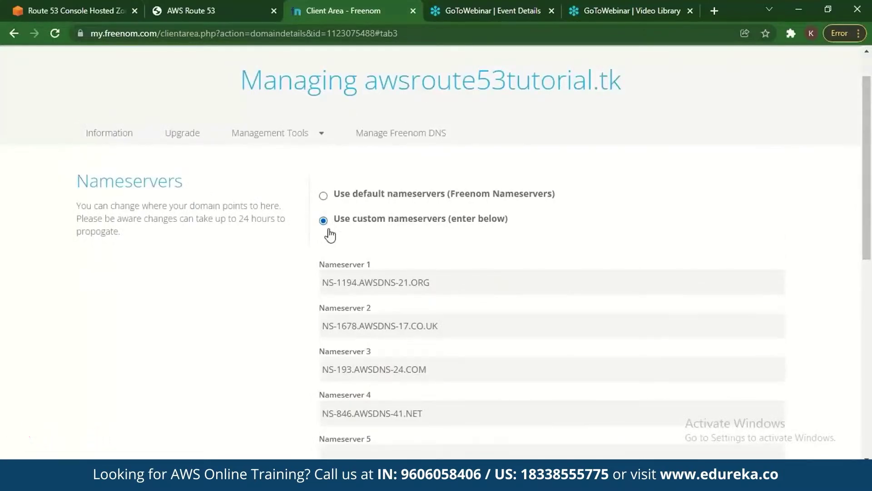
{"action": "left_click_drag", "start_coordinate": [864, 258], "coordinate": [863, 298]}
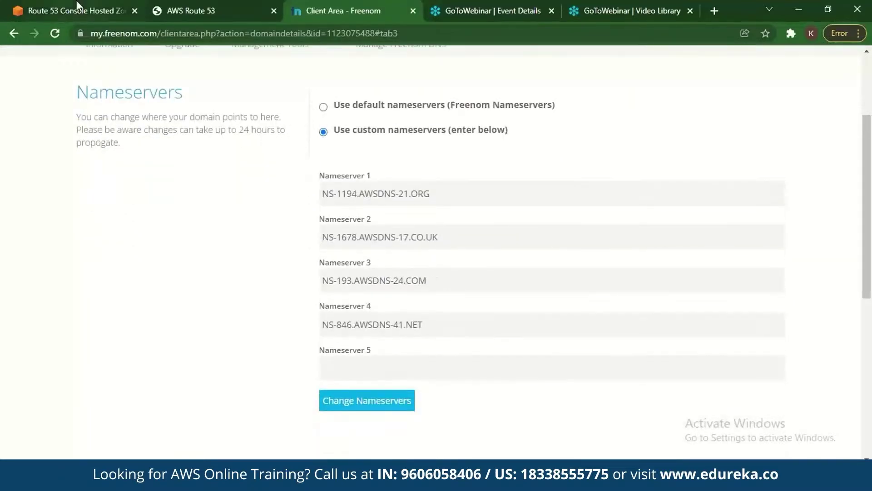
{"action": "left_click", "coordinate": [131, 8]}
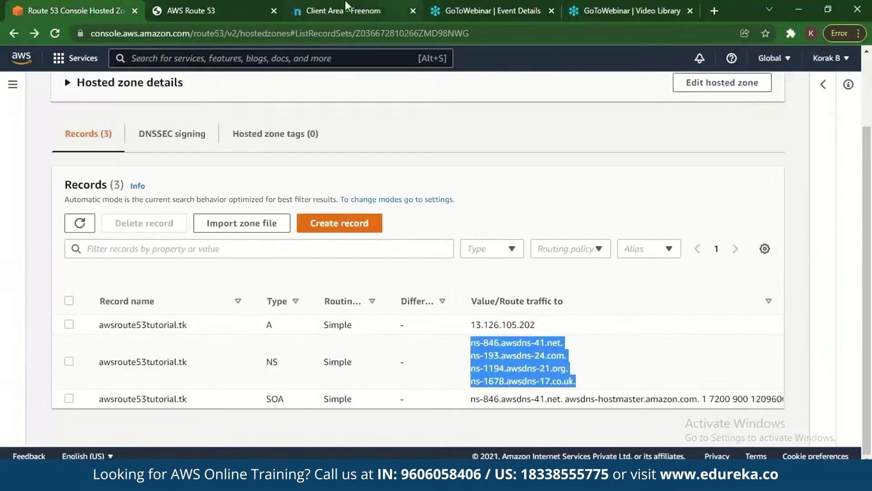
{"action": "left_click", "coordinate": [327, 9]}
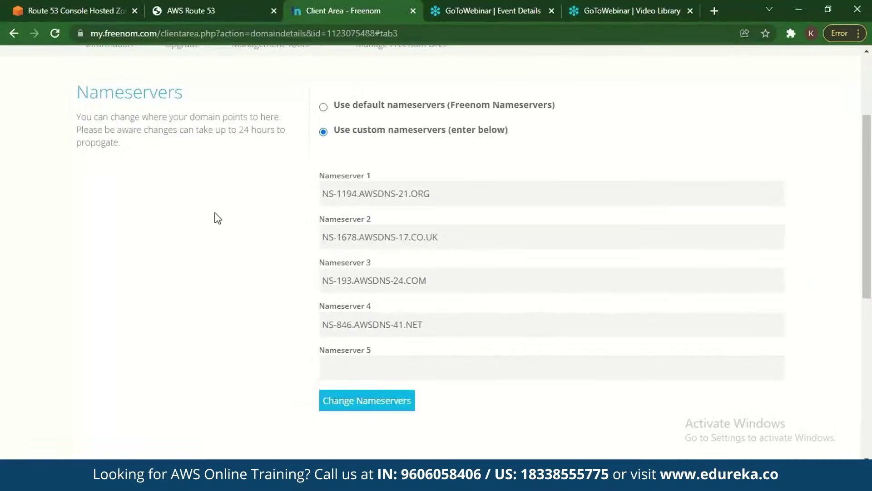
Step: Switch to the AWS console and open the list of running EC2 instances in the Mumbai region
{"action": "left_click", "coordinate": [14, 33]}
{"action": "left_click", "coordinate": [47, 7]}
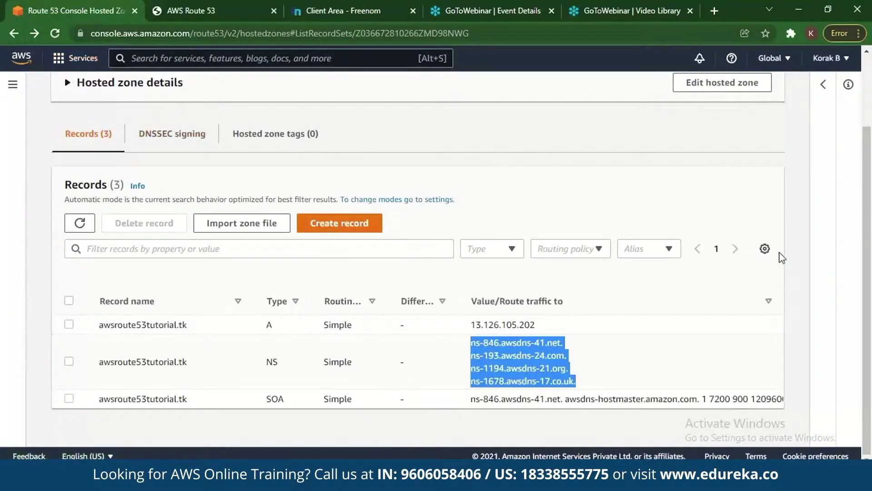
{"action": "left_click_drag", "start_coordinate": [870, 249], "coordinate": [866, 180]}
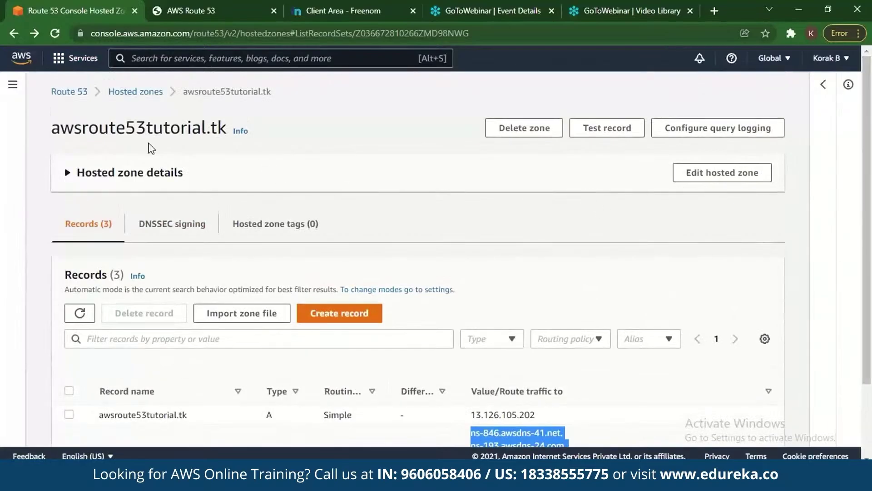
{"action": "left_click", "coordinate": [69, 91]}
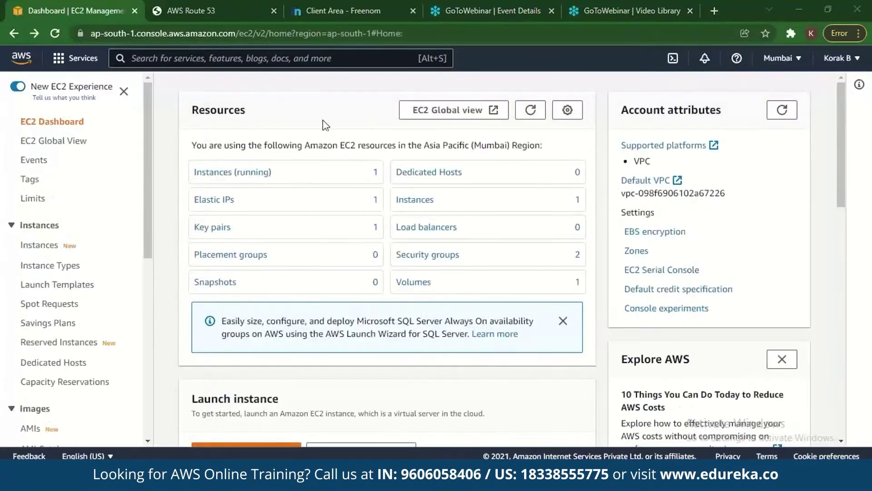
{"action": "left_click", "coordinate": [222, 173]}
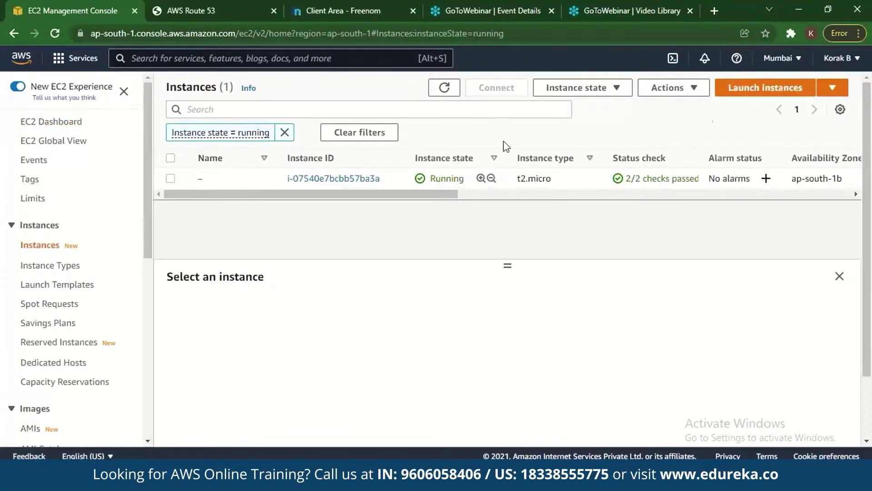
Step: Browse the available Amazon Machine Images in the instance launch wizard and return to the instance list
{"action": "left_click", "coordinate": [765, 94]}
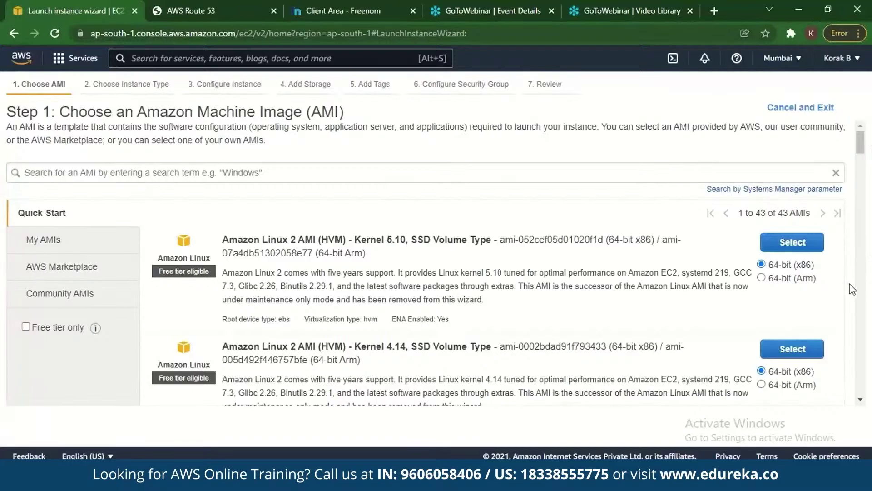
{"action": "scroll", "coordinate": [866, 230], "scroll_direction": "down", "scroll_amount": 15}
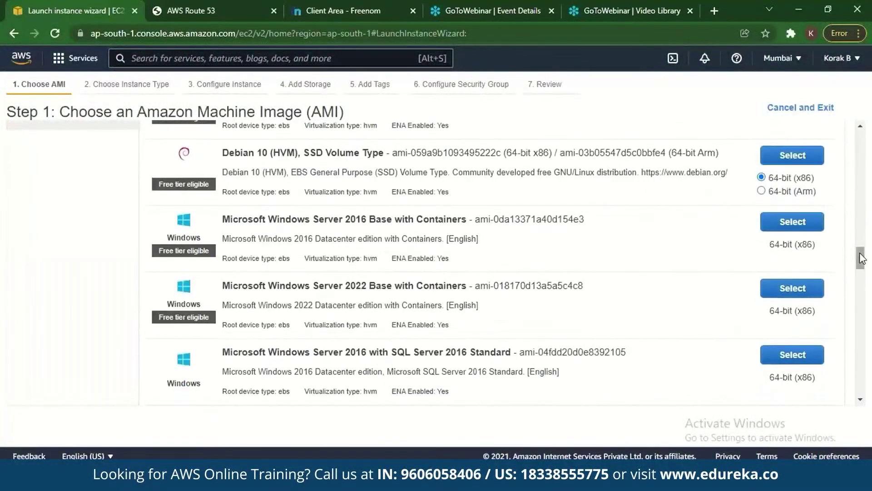
{"action": "left_click_drag", "start_coordinate": [861, 260], "coordinate": [842, 142]}
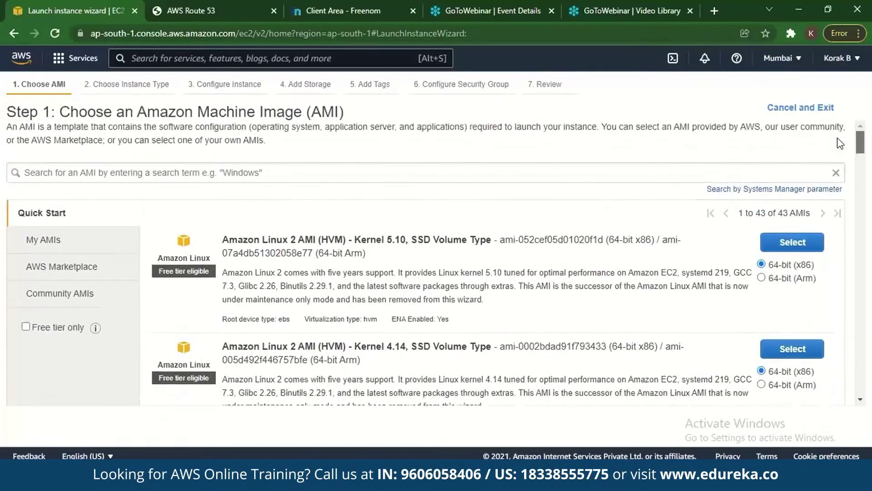
{"action": "left_click", "coordinate": [13, 37]}
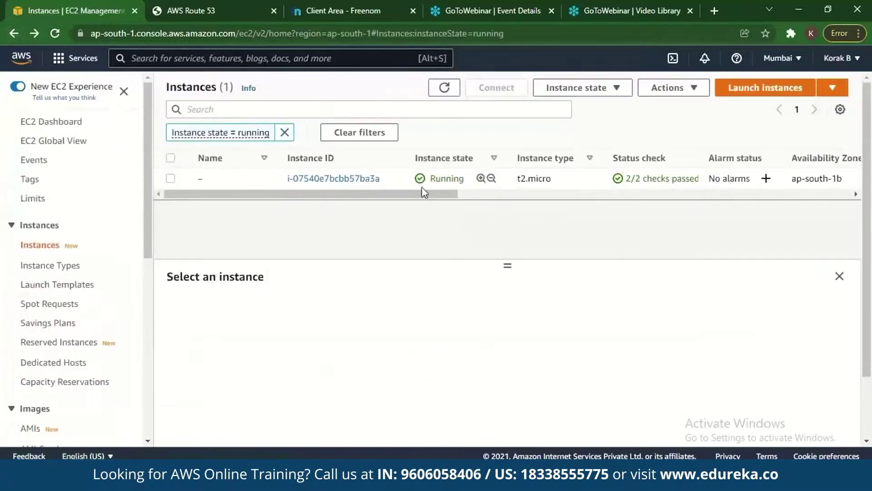
Step: Open the running t2.micro instance and examine its public IPv4 address and instance details
{"action": "left_click", "coordinate": [354, 181]}
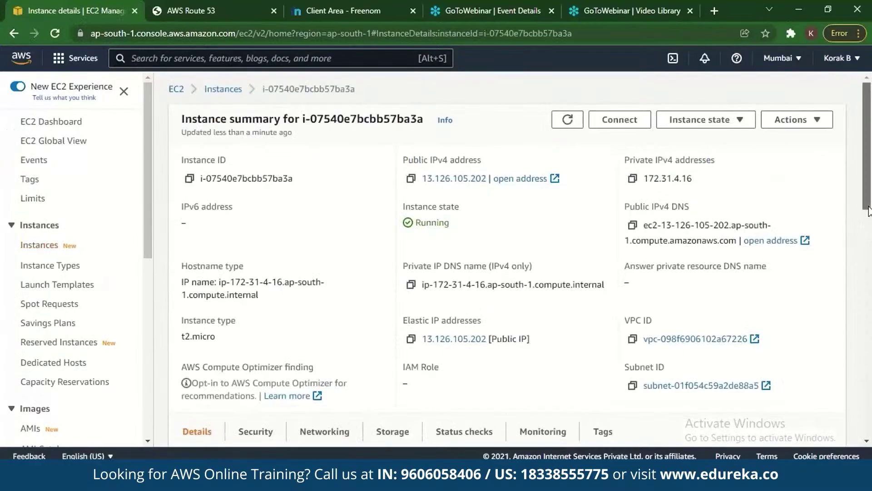
{"action": "left_click_drag", "start_coordinate": [869, 213], "coordinate": [869, 217]}
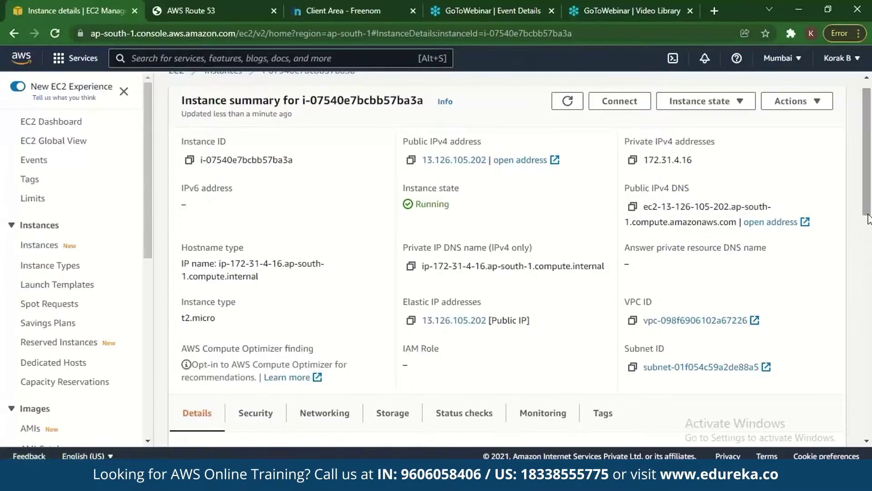
{"action": "scroll", "coordinate": [768, 177], "scroll_direction": "up", "scroll_amount": 1}
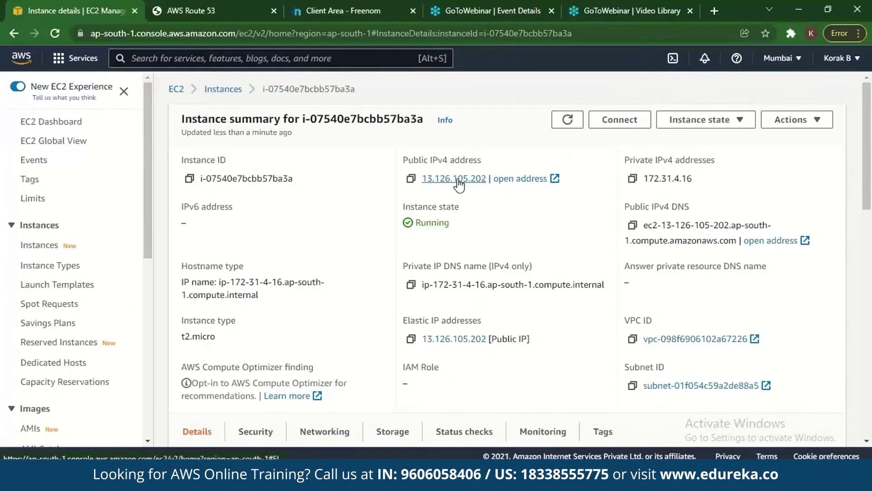
{"action": "left_click", "coordinate": [869, 217]}
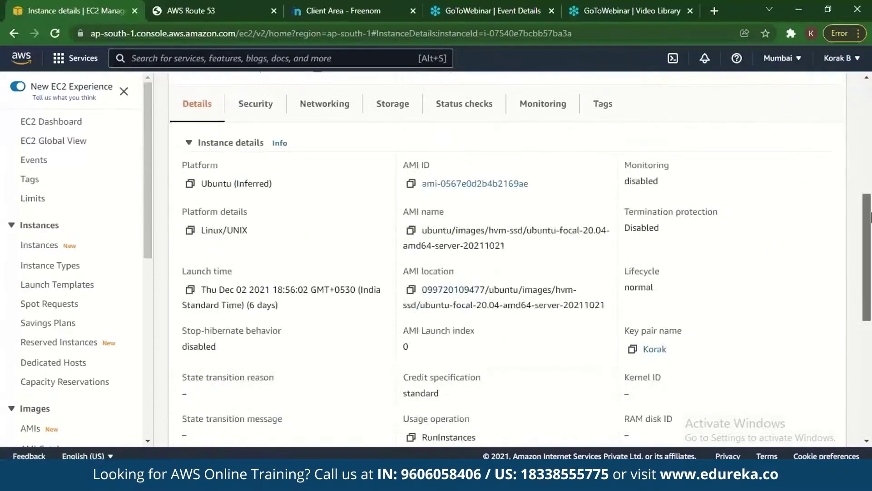
{"action": "left_click_drag", "start_coordinate": [870, 217], "coordinate": [869, 134]}
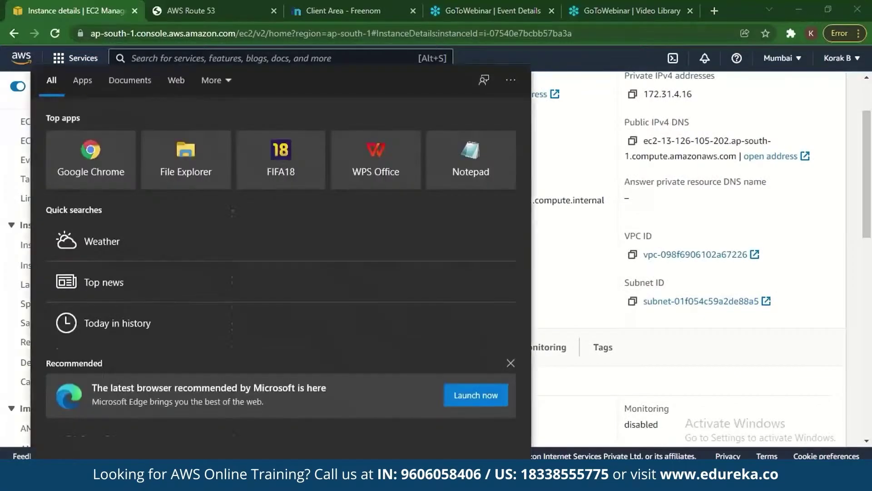
Step: Start PuTTY and enter the instance's copied public IPv4 address, 13.126.105.202, as the host name
{"action": "type", "text": "puu"}
{"action": "key", "text": "Return"}
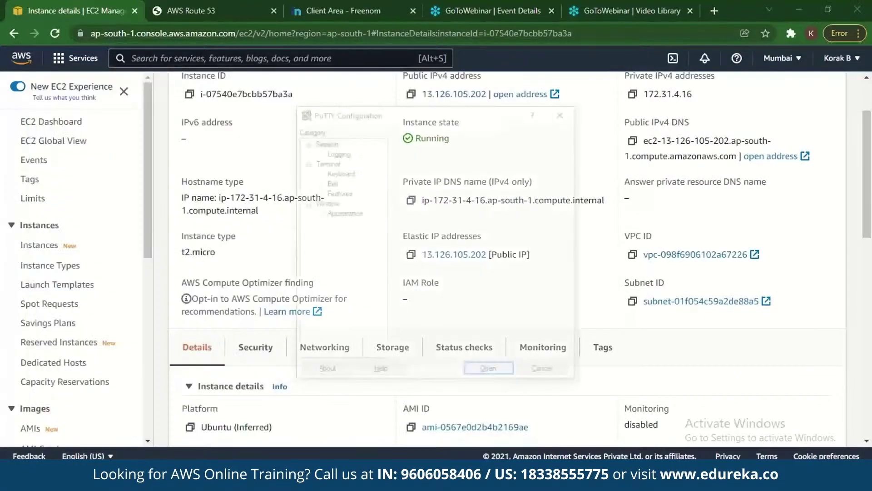
{"action": "left_click", "coordinate": [409, 107]}
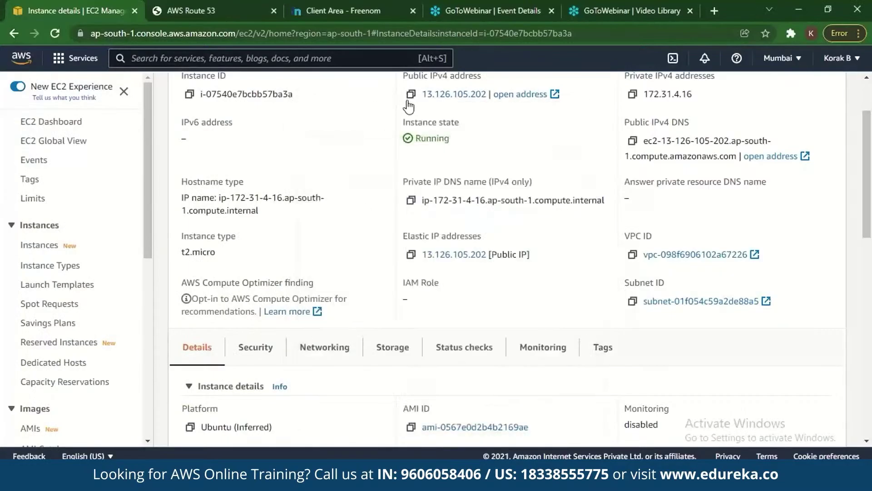
{"action": "left_click", "coordinate": [411, 94]}
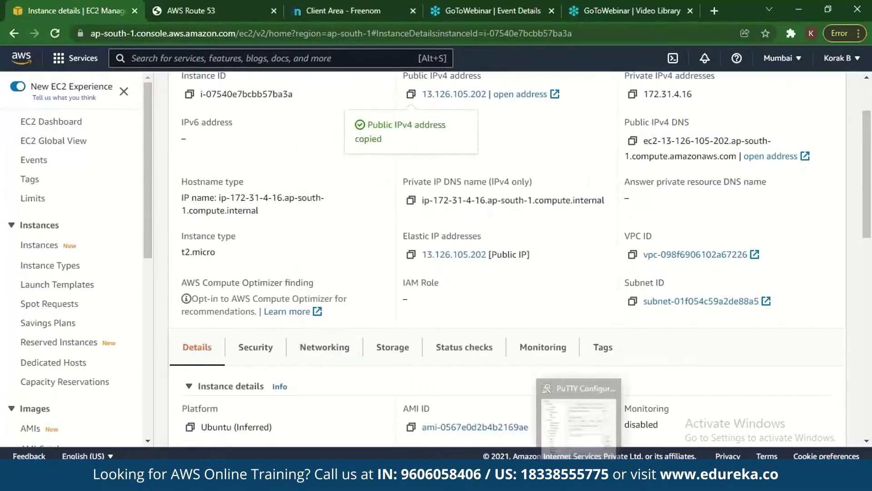
{"action": "left_click", "coordinate": [583, 477]}
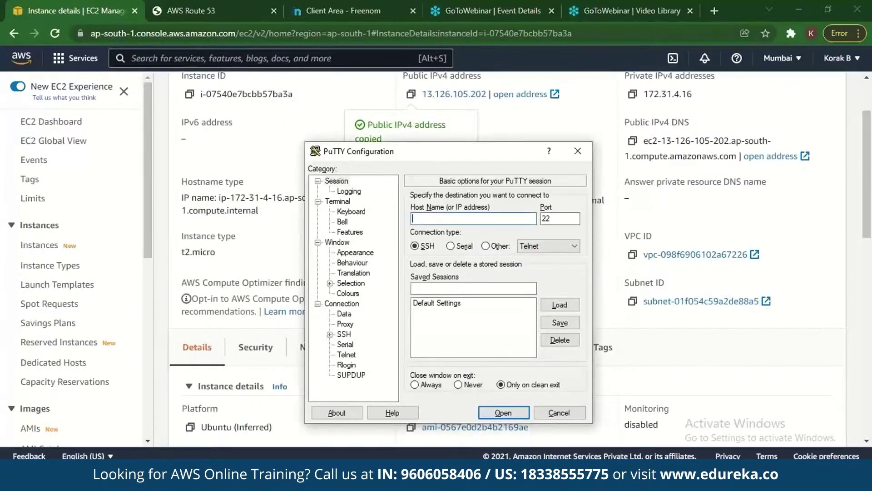
{"action": "right_click", "coordinate": [428, 220]}
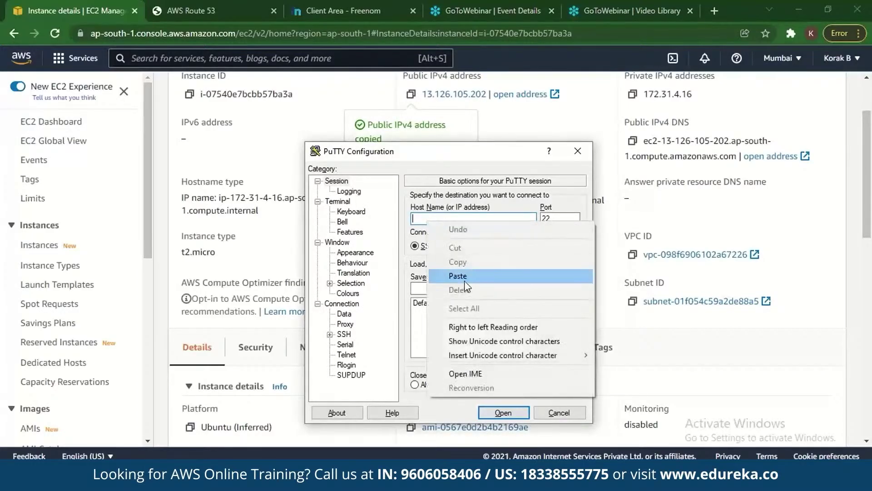
{"action": "left_click", "coordinate": [464, 278]}
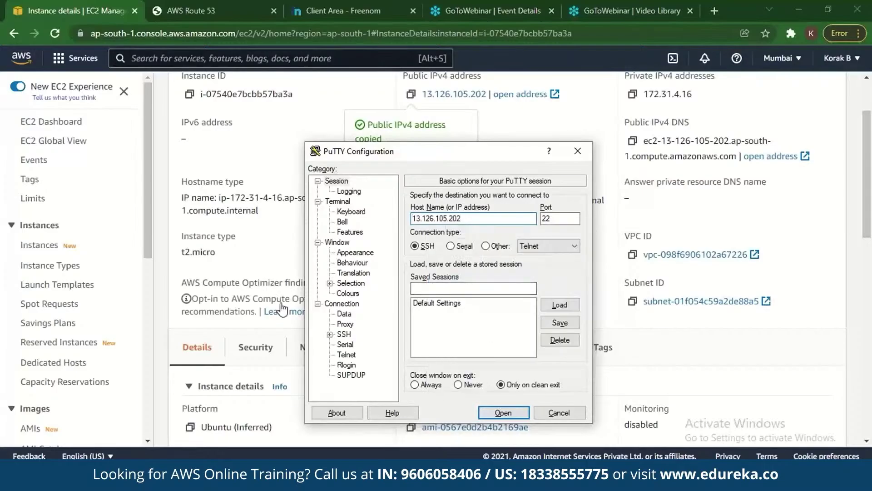
Step: Set the .ppk key file from the Downloads folder as the private key for SSH authentication
{"action": "left_click", "coordinate": [331, 334]}
{"action": "left_click", "coordinate": [356, 344]}
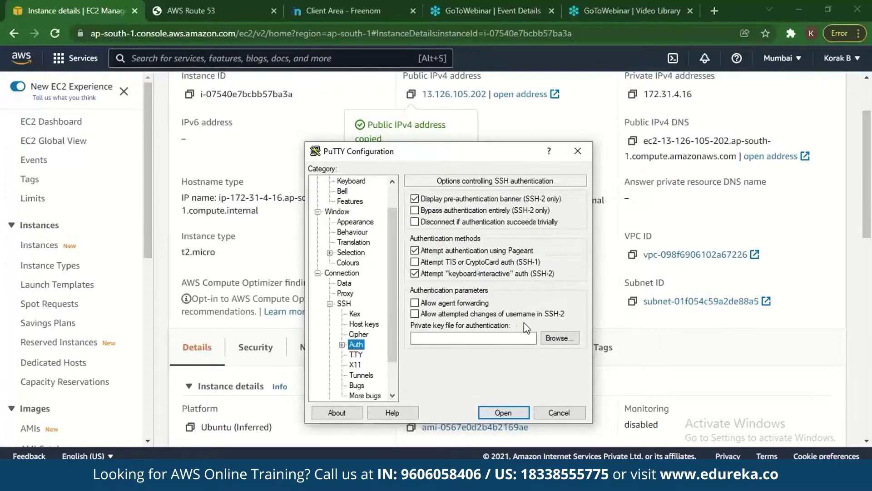
{"action": "left_click", "coordinate": [557, 338]}
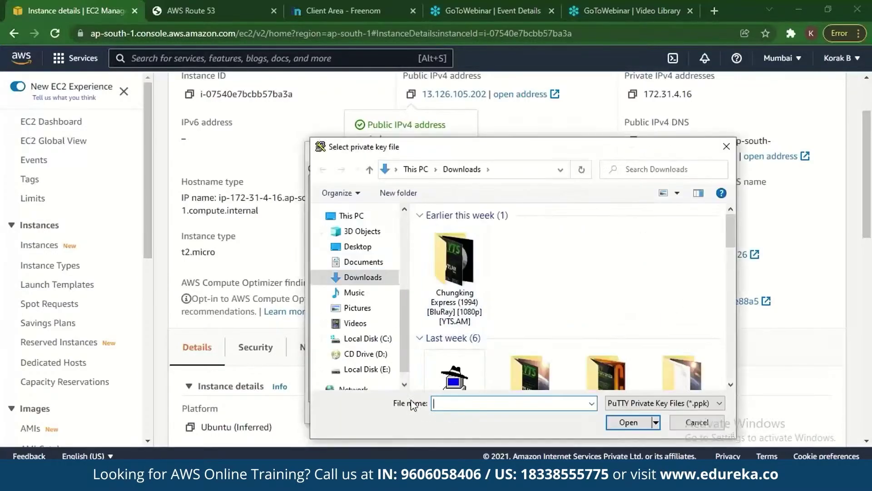
{"action": "left_click", "coordinate": [455, 375]}
{"action": "left_click", "coordinate": [614, 420]}
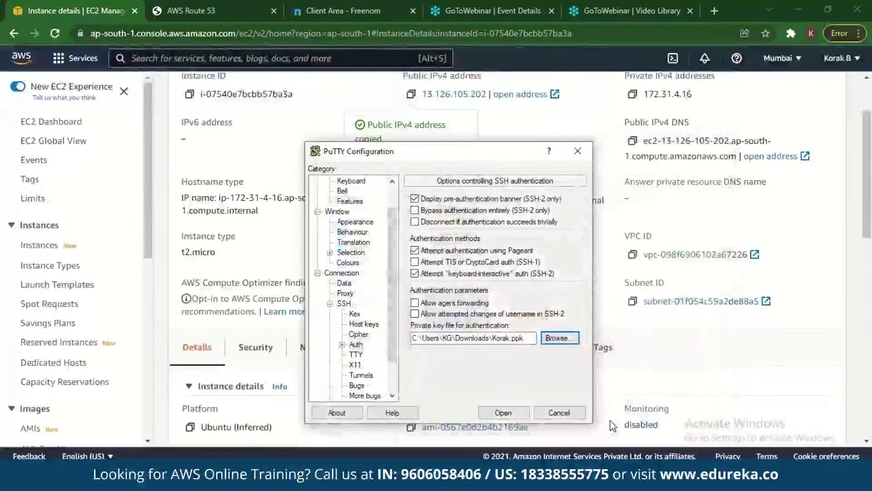
Step: Open the SSH session to the instance and log in as ubuntu
{"action": "left_click", "coordinate": [513, 400]}
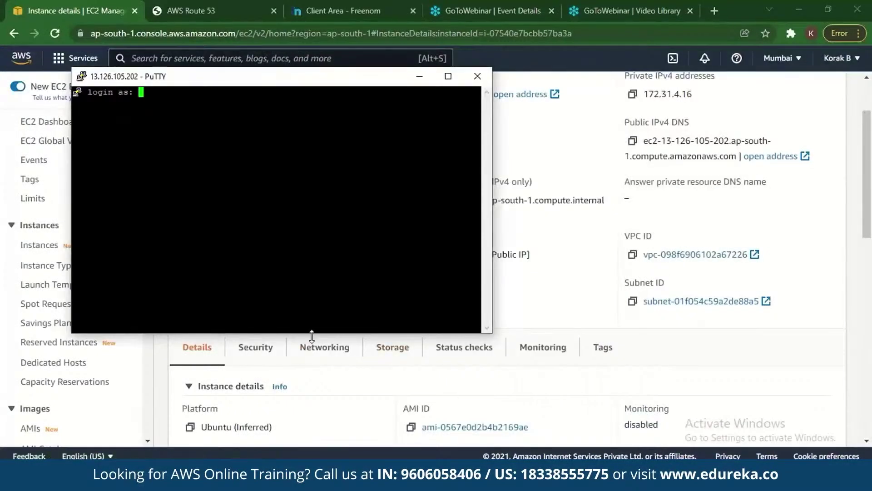
{"action": "type", "text": "ubuntu"}
{"action": "key", "text": "Return"}
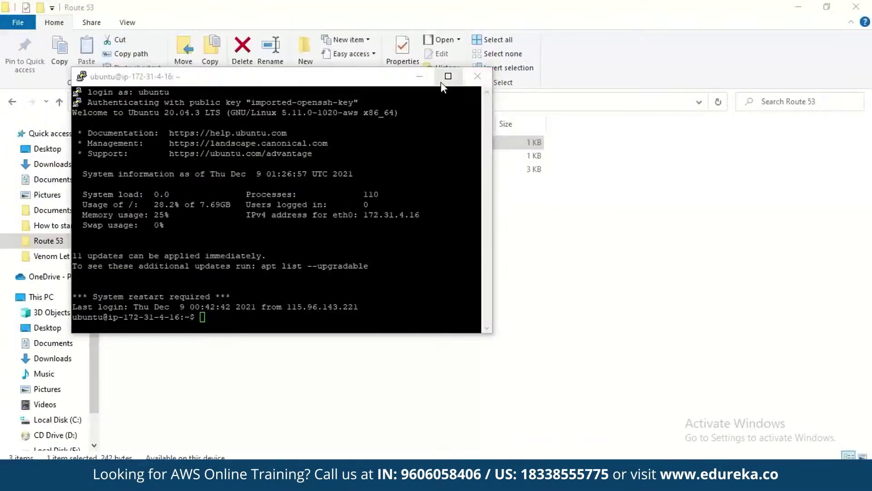
Step: Review the HTML code in the awsroute53tutorial text file in the Route 53 folder, close it and return to the terminal
{"action": "left_click", "coordinate": [421, 77]}
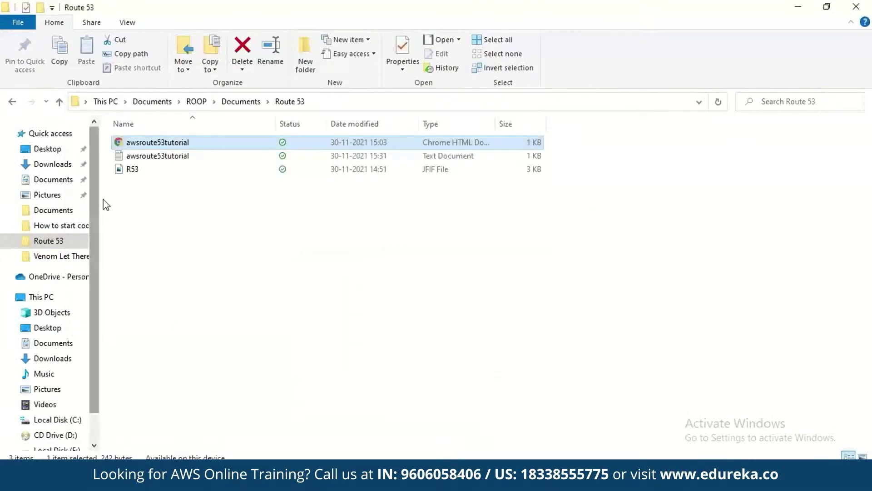
{"action": "left_click", "coordinate": [163, 160]}
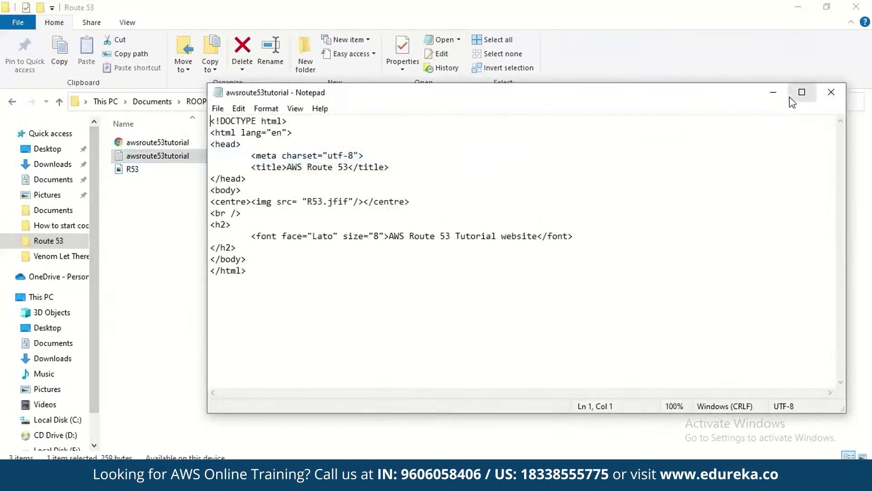
{"action": "left_click", "coordinate": [823, 95]}
{"action": "key", "text": "alt+Tab"}
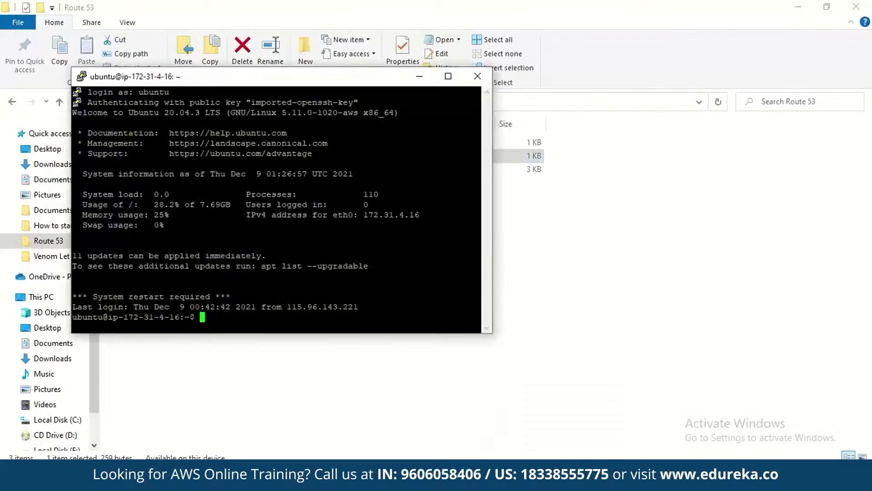
Step: Create a new index.html file in the vi editor on the instance
{"action": "type", "text": "vi  index."}
{"action": "type", "text": "html"}
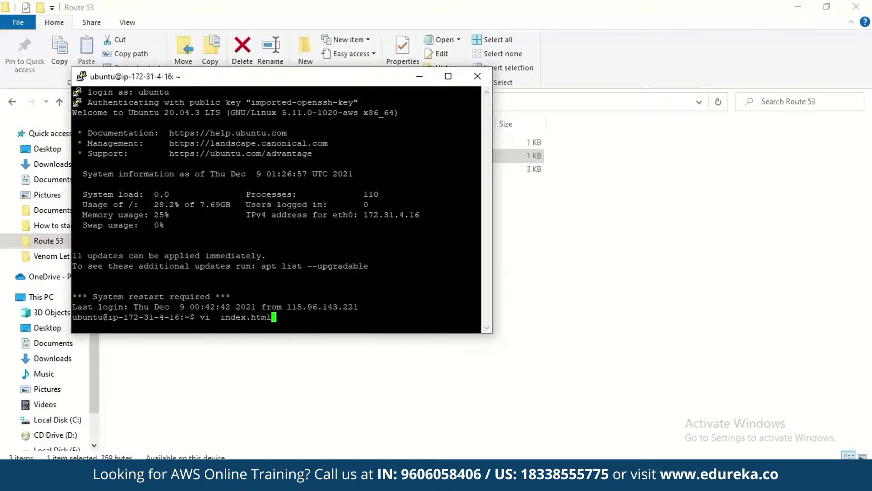
{"action": "key", "text": "Return"}
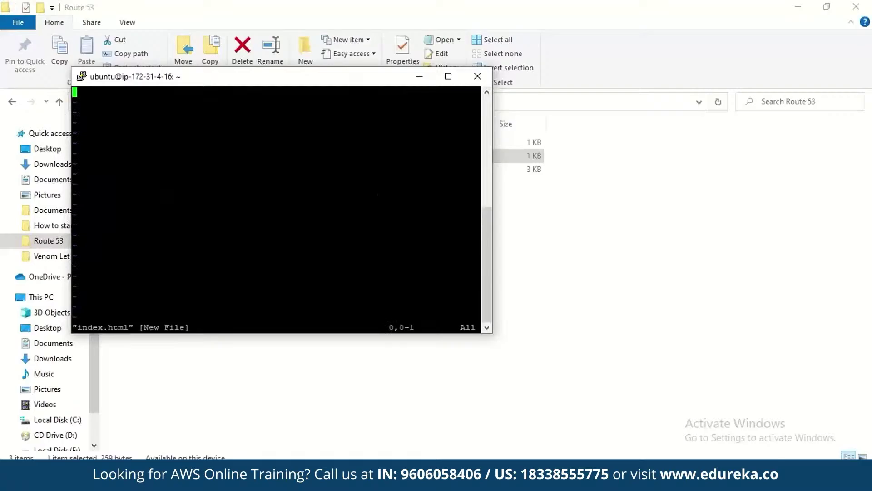
Step: Copy all the HTML code from the awsroute53tutorial text file and paste it into index.html in vi's insert mode
{"action": "left_click", "coordinate": [420, 76]}
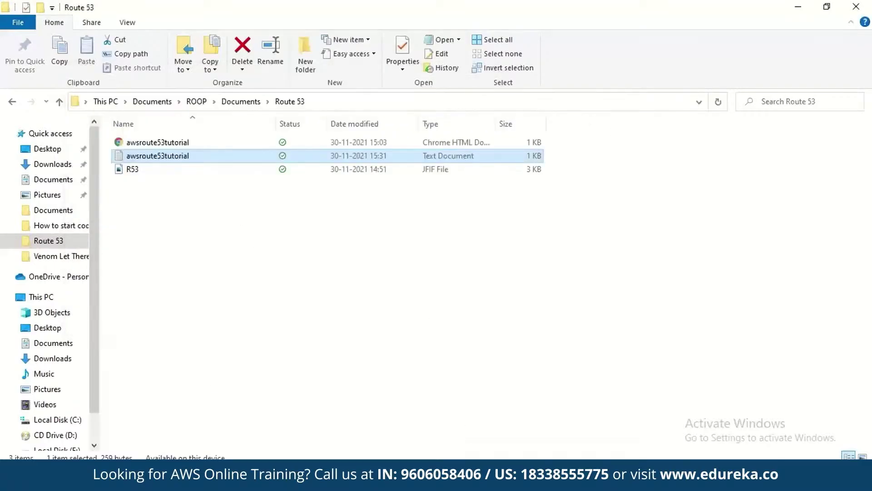
{"action": "key", "text": "Return"}
{"action": "key", "text": "ctrl+a"}
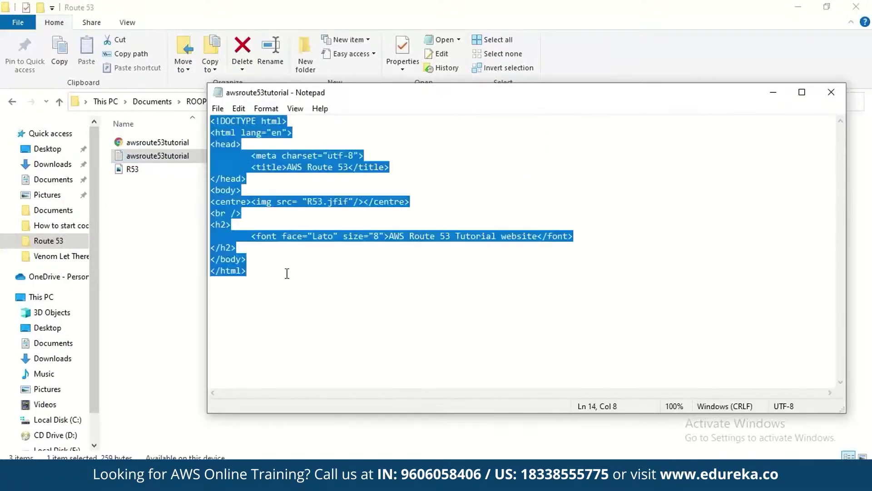
{"action": "key", "text": "alt+Tab"}
{"action": "key", "text": "i"}
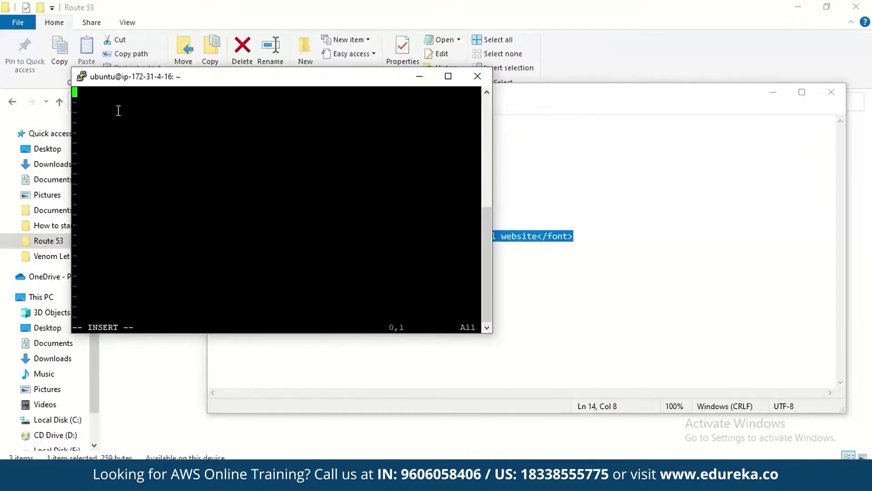
{"action": "right_click", "coordinate": [100, 101]}
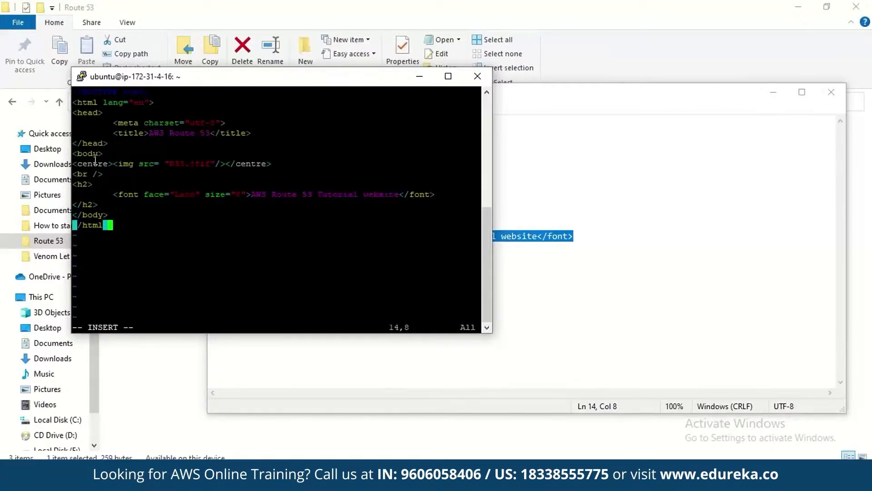
Step: Switch to the browser, copy the A record's name awsroute53tutorial.tk and load that address in a new tab
{"action": "left_click", "coordinate": [420, 76]}
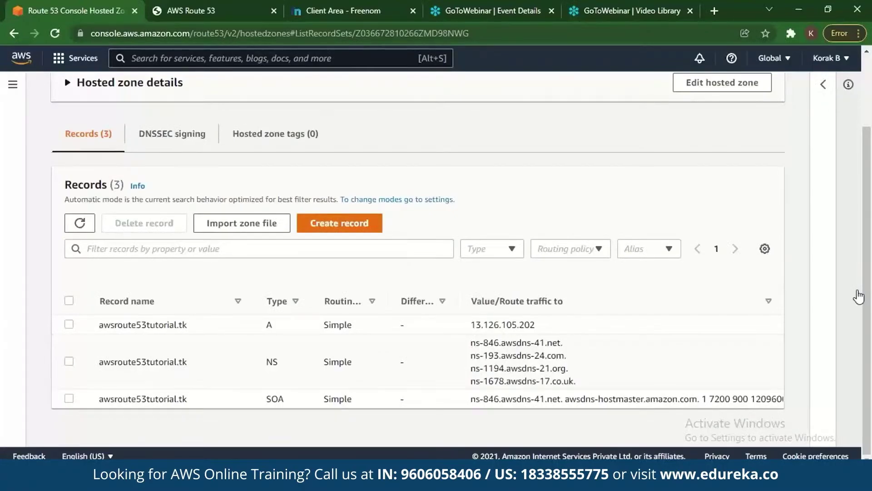
{"action": "triple_click", "coordinate": [150, 325]}
{"action": "key", "text": "ctrl+c"}
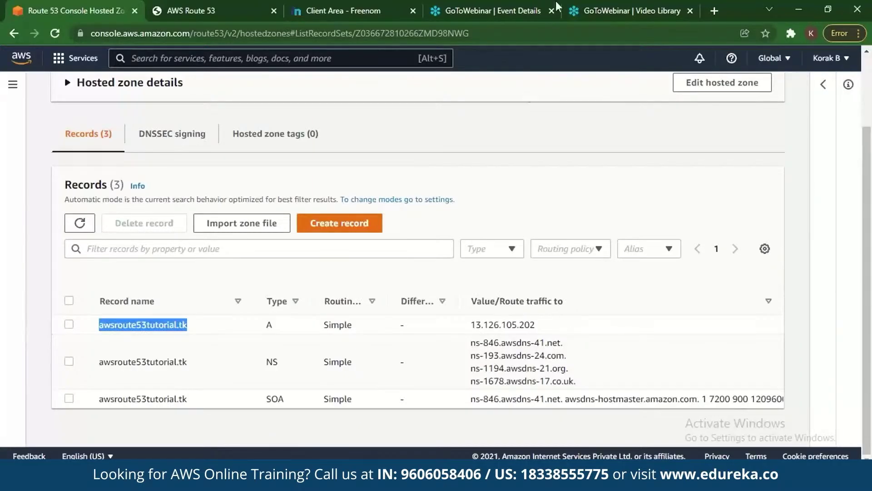
{"action": "left_click", "coordinate": [715, 11]}
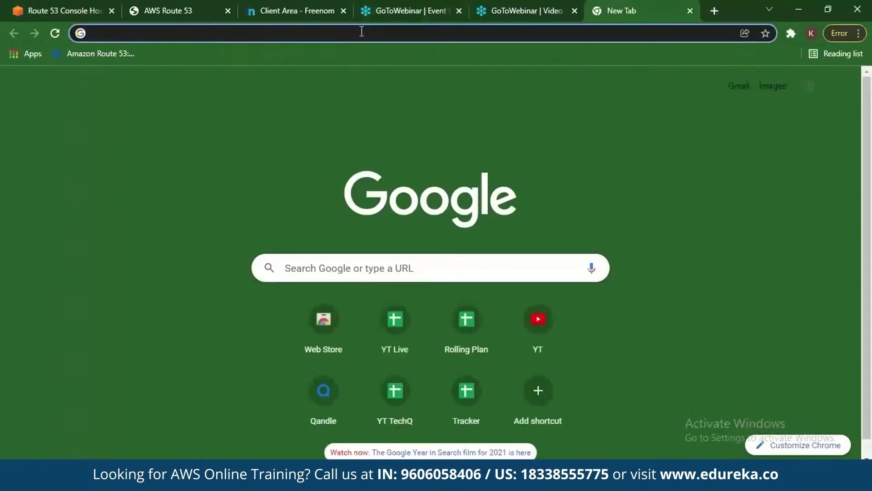
{"action": "right_click", "coordinate": [362, 31]}
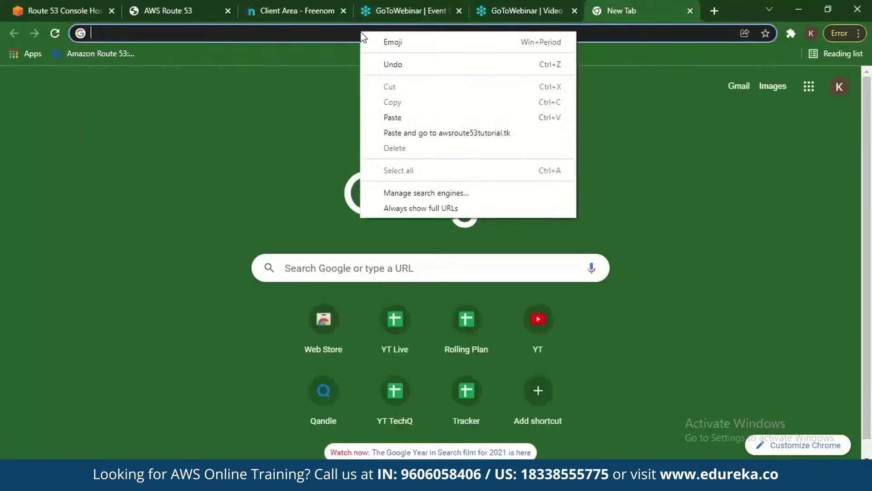
{"action": "left_click", "coordinate": [388, 124]}
{"action": "key", "text": "Return"}
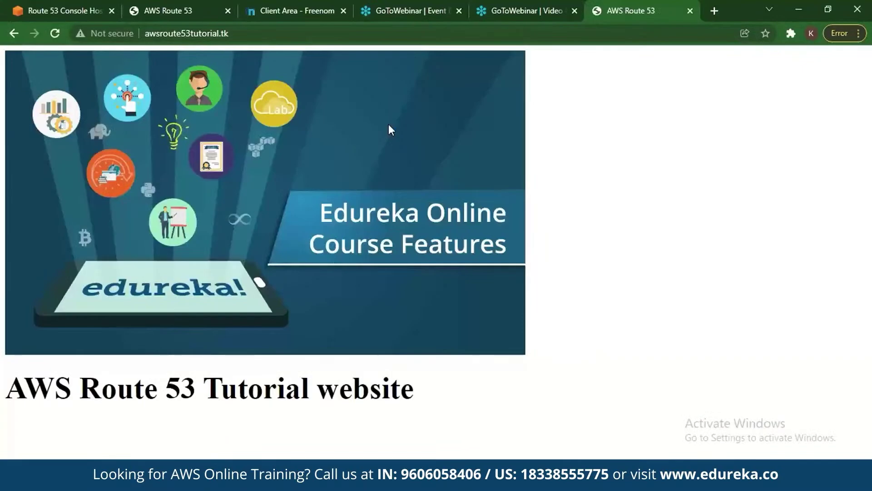
Step: View the hosted zone's DNSSEC signing settings in the Route 53 console, return to its records and examine the A record's details
{"action": "left_click", "coordinate": [89, 6]}
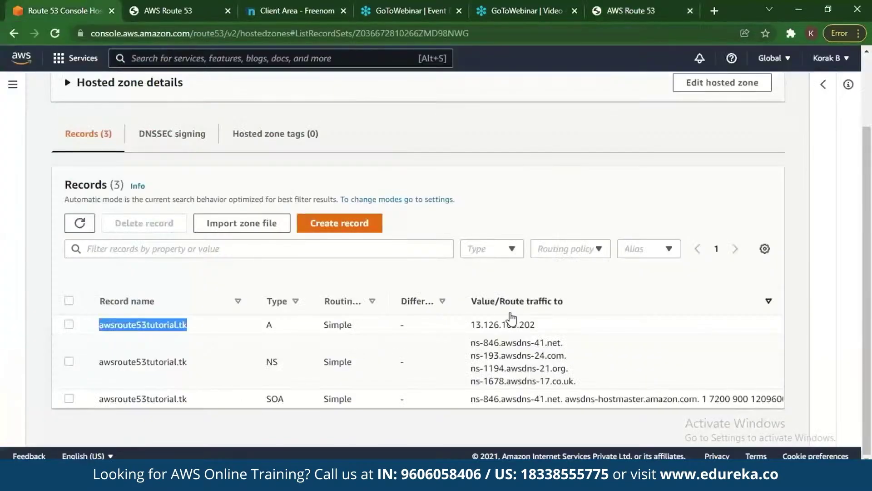
{"action": "left_click", "coordinate": [440, 331]}
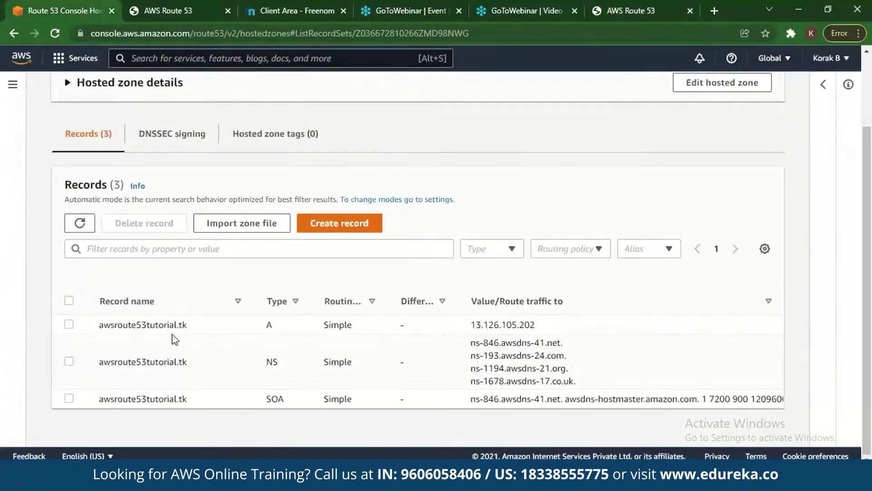
{"action": "left_click", "coordinate": [154, 144]}
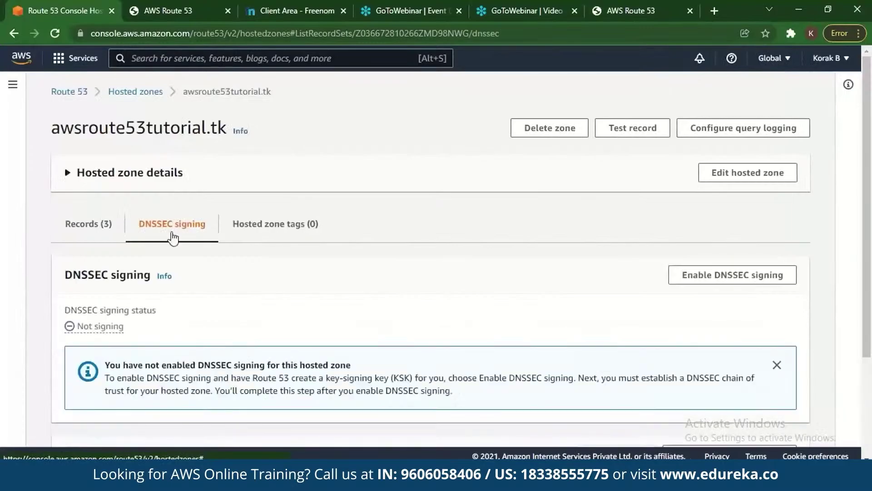
{"action": "left_click", "coordinate": [72, 225]}
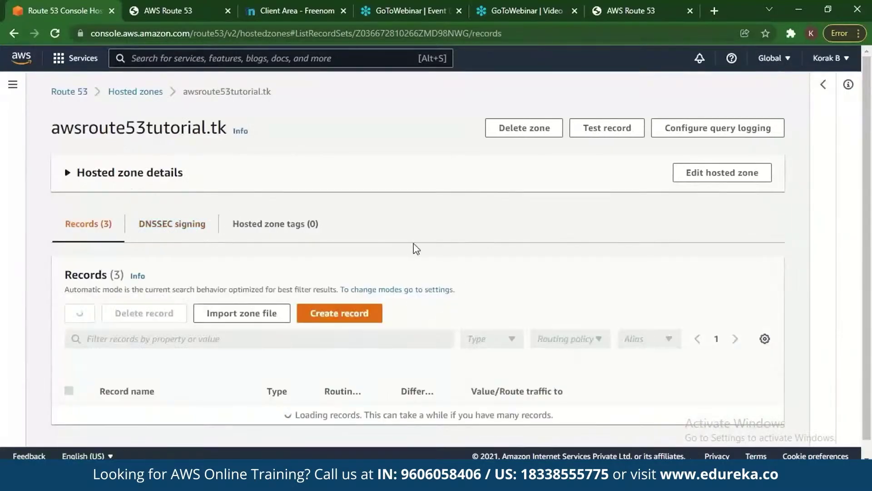
{"action": "scroll", "coordinate": [863, 266], "scroll_direction": "down", "scroll_amount": 2}
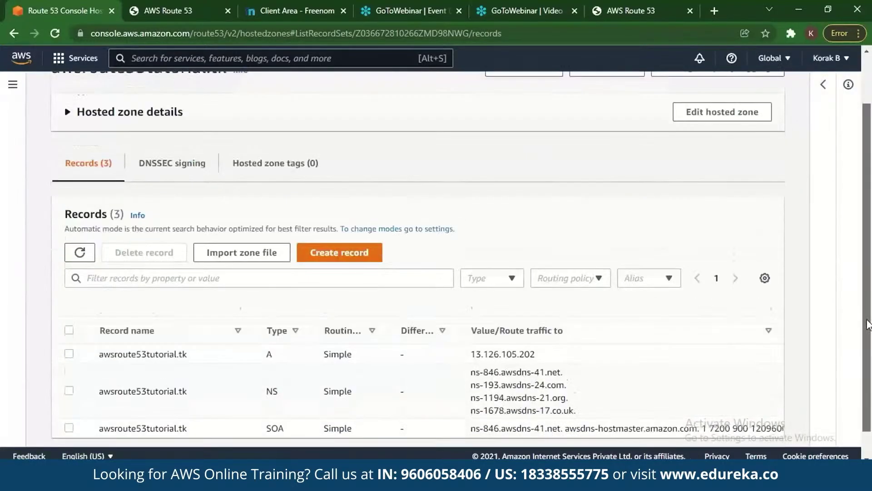
{"action": "left_click", "coordinate": [68, 324]}
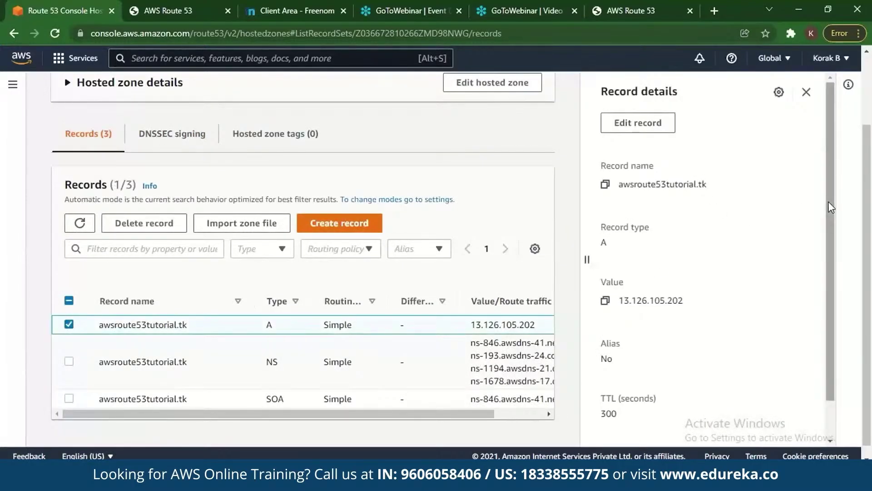
{"action": "left_click_drag", "start_coordinate": [827, 201], "coordinate": [830, 229]}
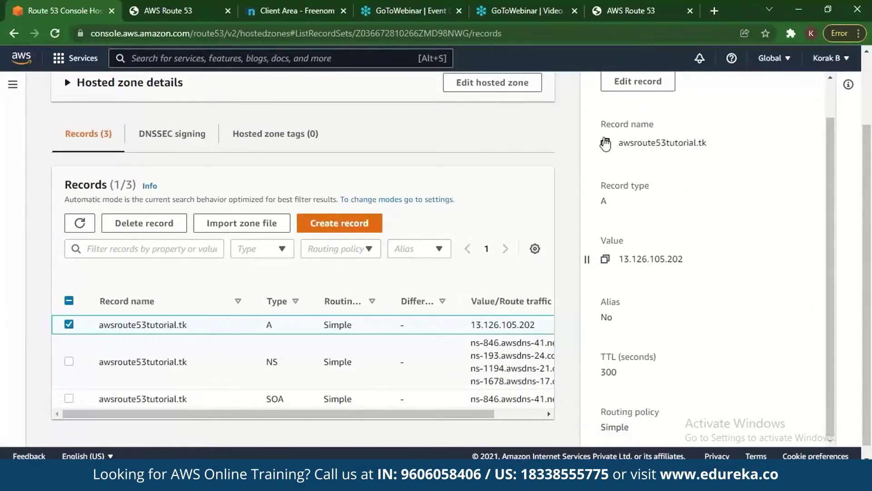
Step: Examine the details of the NS record and the SOA record one at a time, and close the record details
{"action": "left_click", "coordinate": [69, 362]}
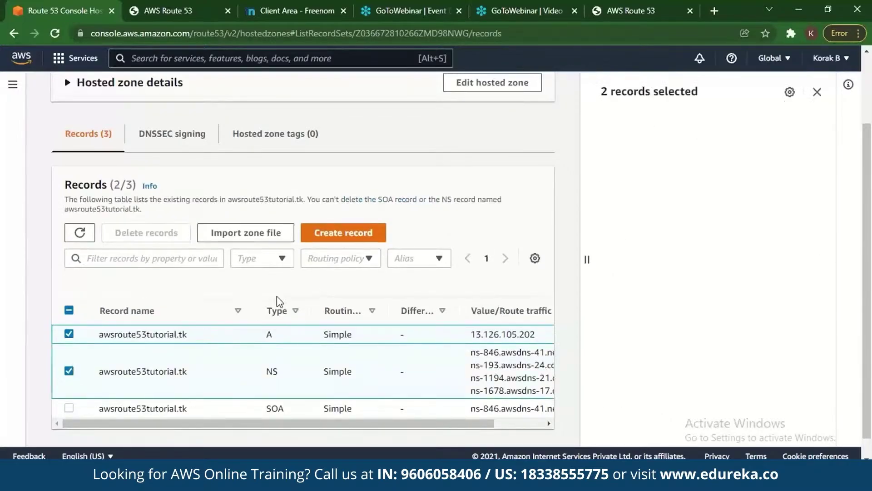
{"action": "left_click", "coordinate": [225, 332]}
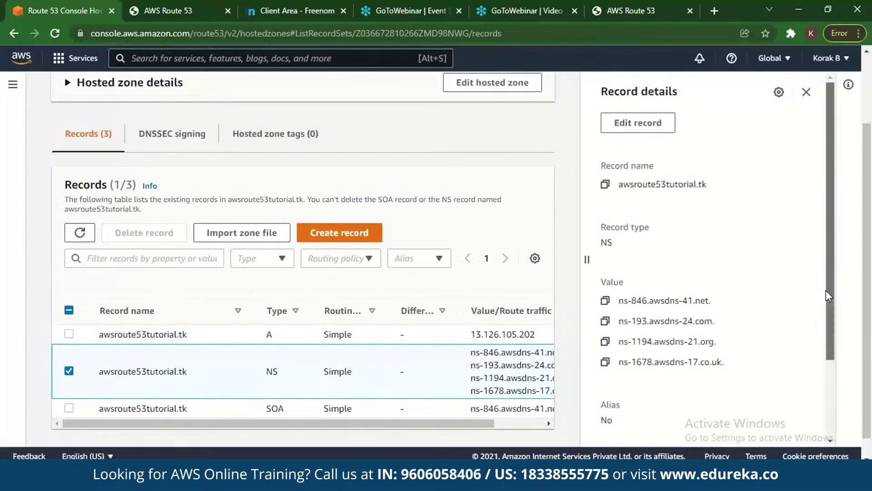
{"action": "left_click_drag", "start_coordinate": [826, 291], "coordinate": [841, 352]}
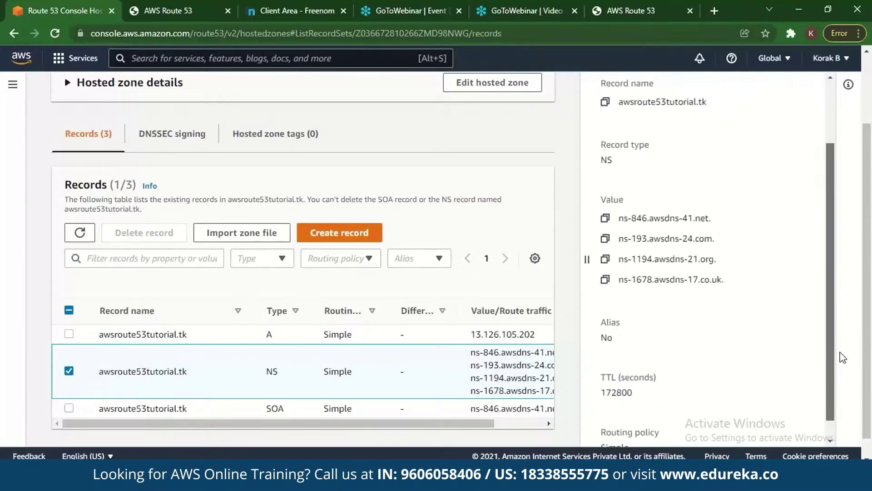
{"action": "scroll", "coordinate": [841, 361], "scroll_direction": "down", "scroll_amount": 1}
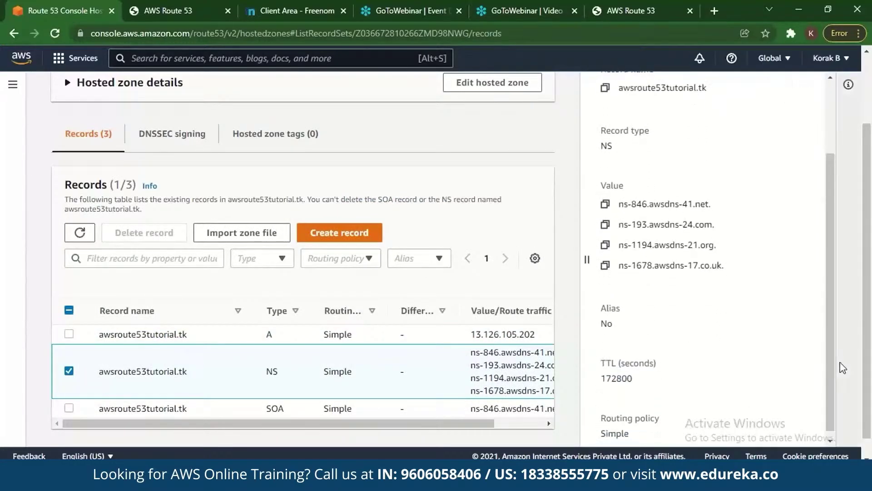
{"action": "left_click", "coordinate": [69, 408]}
{"action": "left_click", "coordinate": [69, 371]}
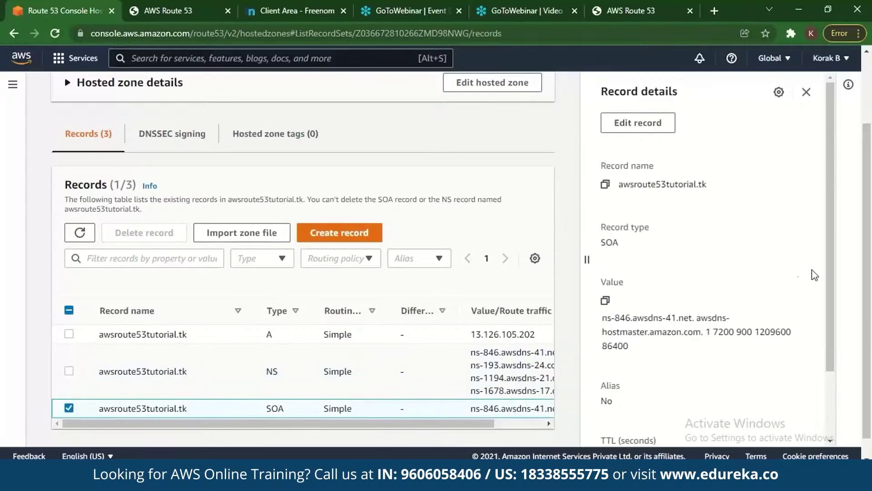
{"action": "scroll", "coordinate": [829, 319], "scroll_direction": "down", "scroll_amount": 2}
{"action": "scroll", "coordinate": [830, 285], "scroll_direction": "up", "scroll_amount": 2}
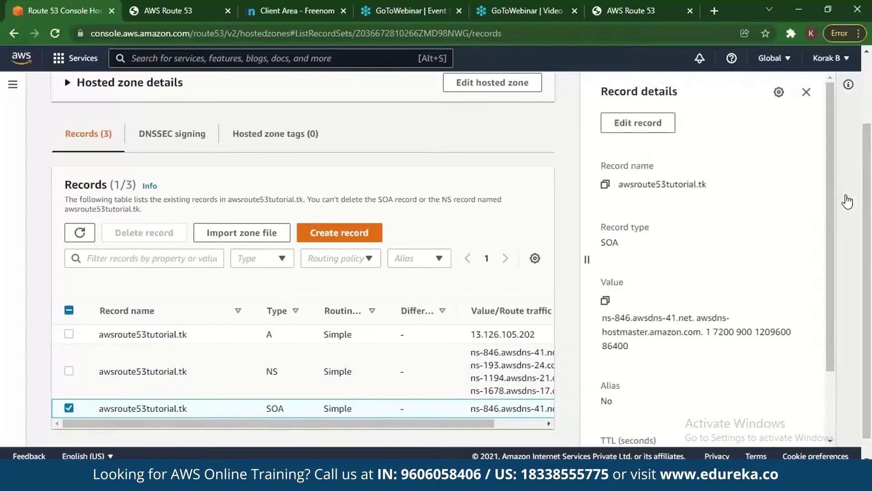
{"action": "left_click", "coordinate": [807, 92]}
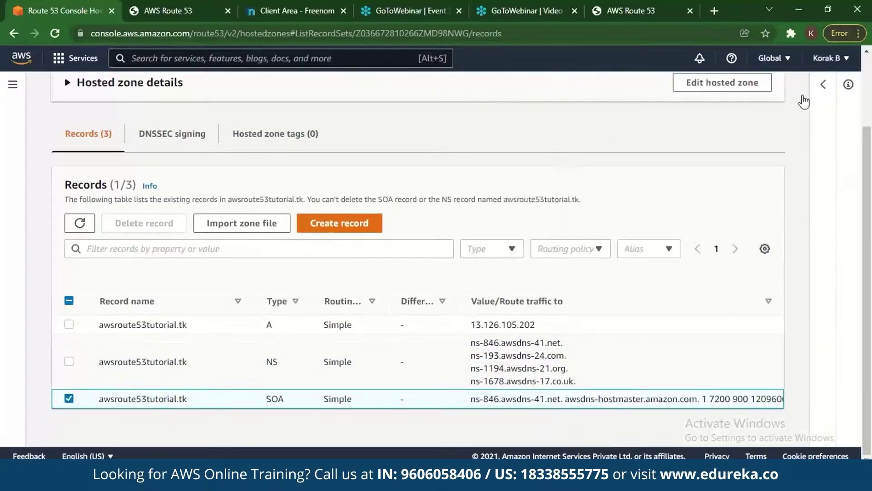
Step: Check the domain address of the open tutorial website and return to the Route 53 records
{"action": "left_click", "coordinate": [643, 5]}
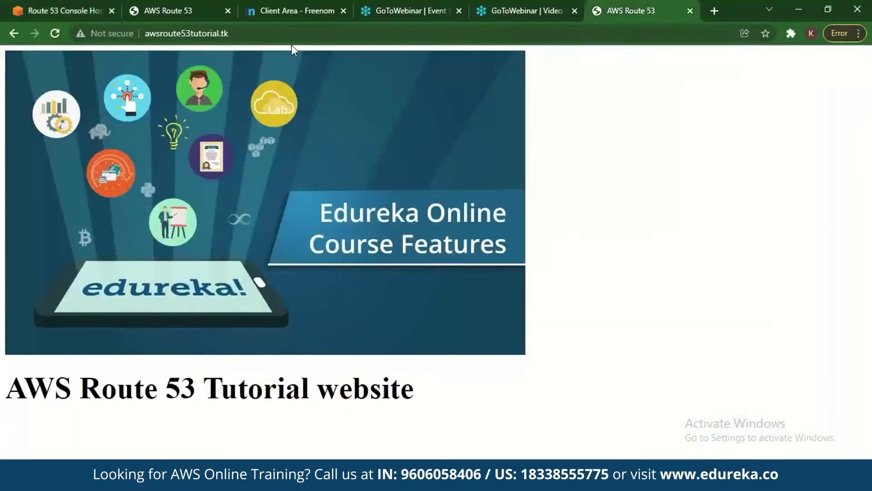
{"action": "left_click_drag", "start_coordinate": [235, 34], "coordinate": [147, 25]}
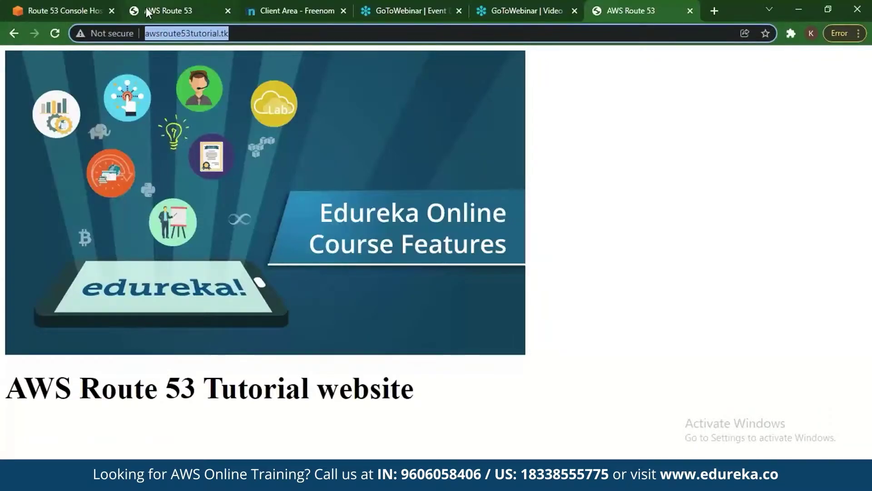
{"action": "left_click", "coordinate": [2, 9]}
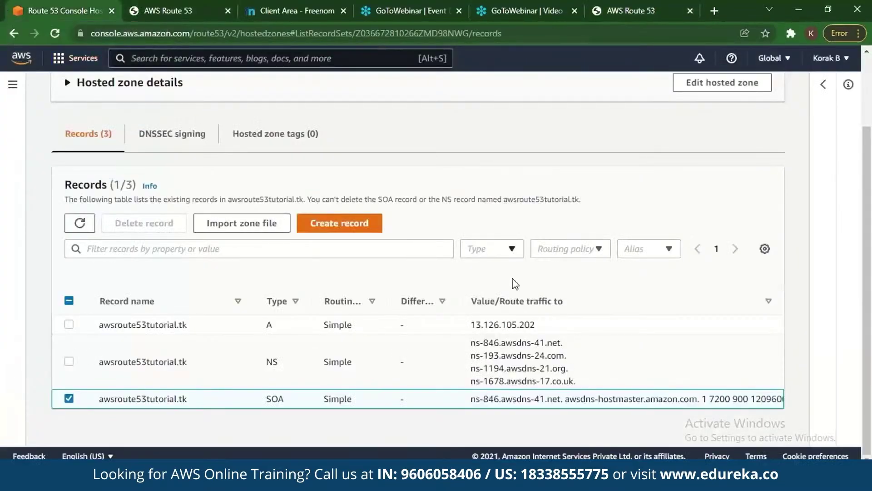
Step: Copy the A record's value, 13.126.105.202, from its details and load that IP address in a new tab
{"action": "left_click", "coordinate": [68, 324]}
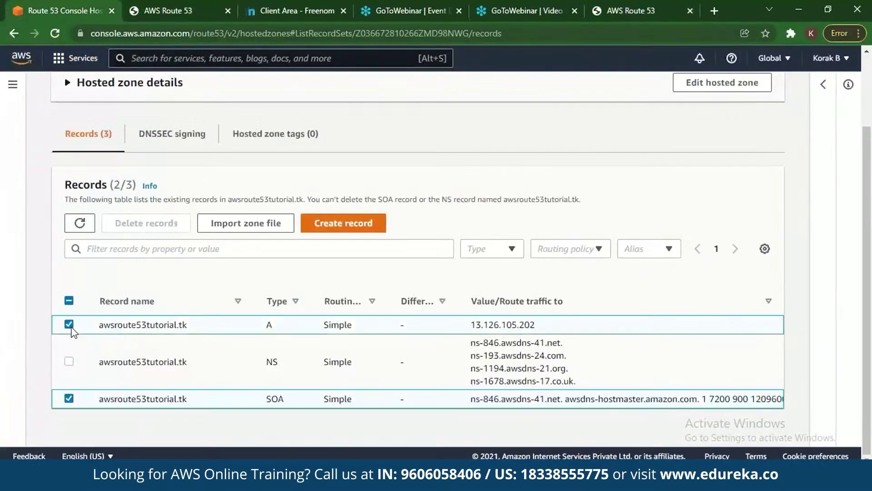
{"action": "left_click", "coordinate": [605, 300]}
{"action": "key", "text": "ctrl+c"}
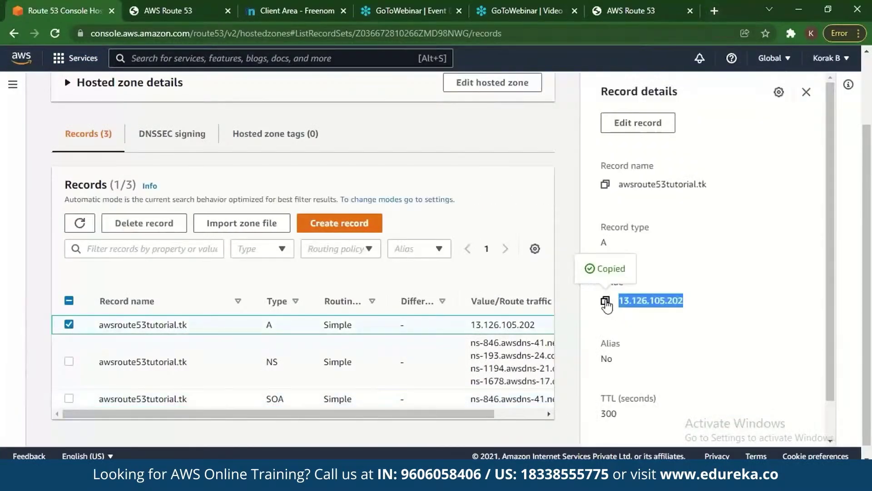
{"action": "left_click", "coordinate": [713, 10]}
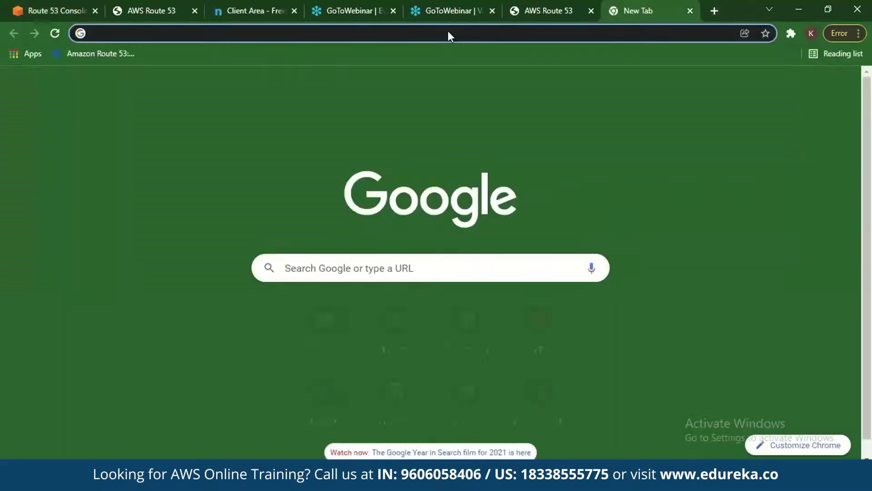
{"action": "right_click", "coordinate": [448, 32]}
{"action": "left_click", "coordinate": [473, 117]}
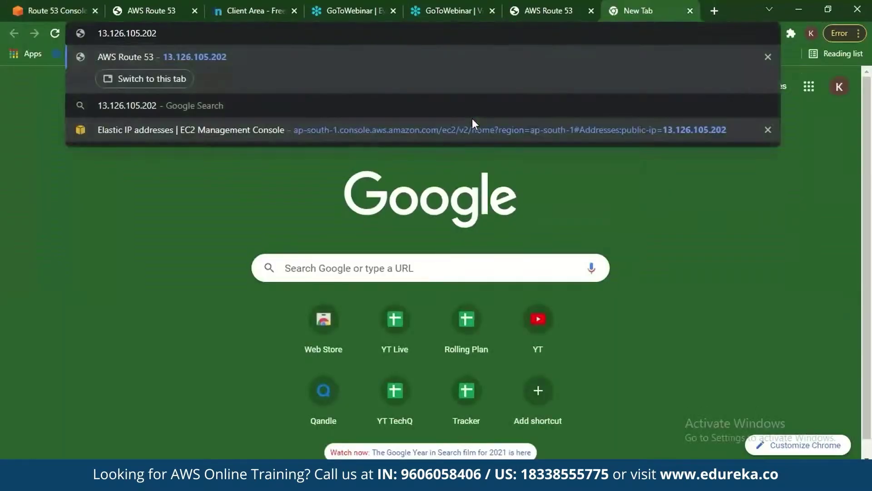
{"action": "key", "text": "Return"}
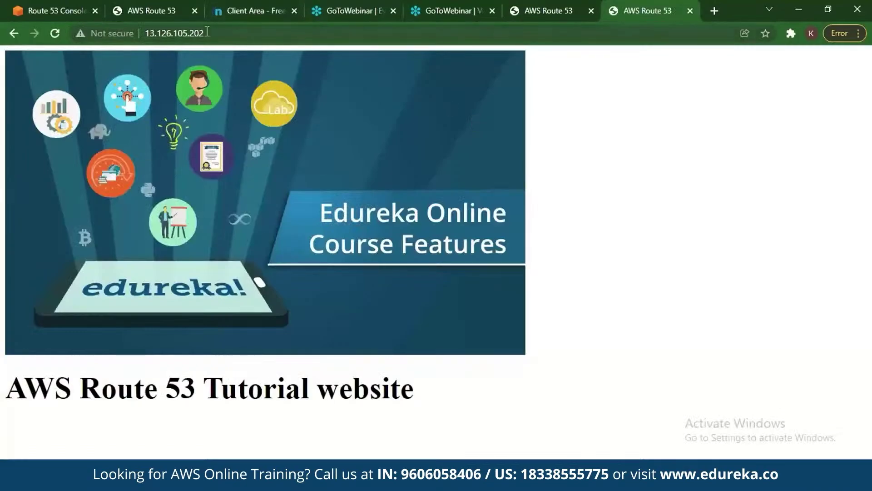
Step: Compare with the website opened under awsroute53tutorial.tk and go back to the A record in the Route 53 console
{"action": "left_click", "coordinate": [554, 7]}
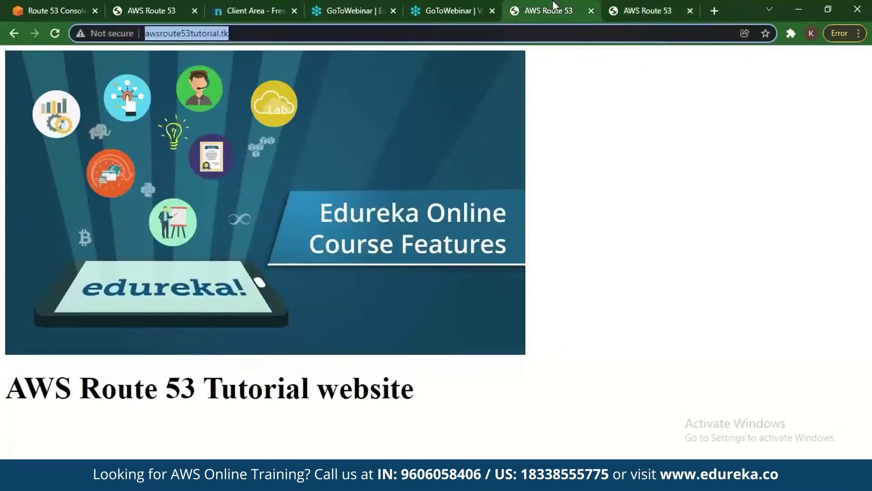
{"action": "left_click", "coordinate": [607, 169]}
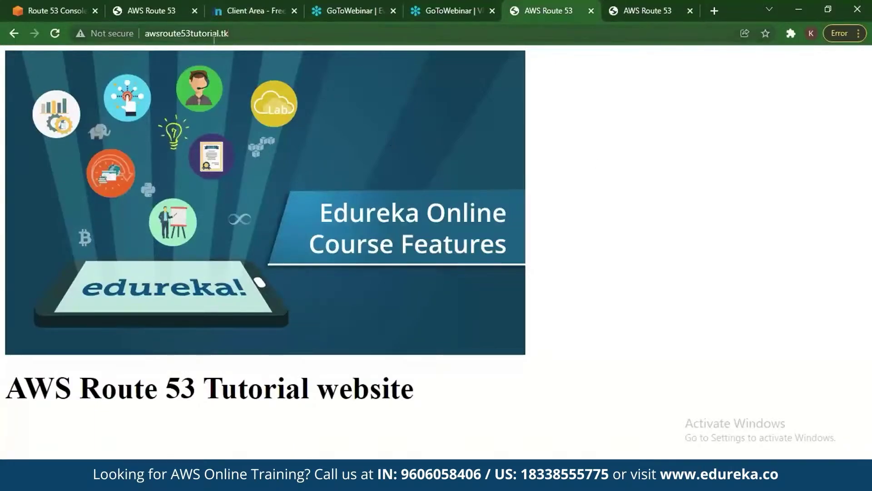
{"action": "left_click", "coordinate": [32, 2]}
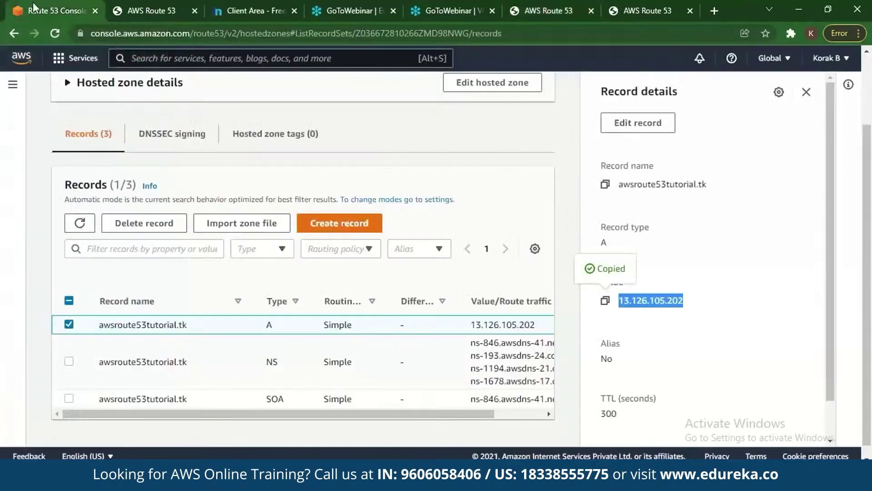